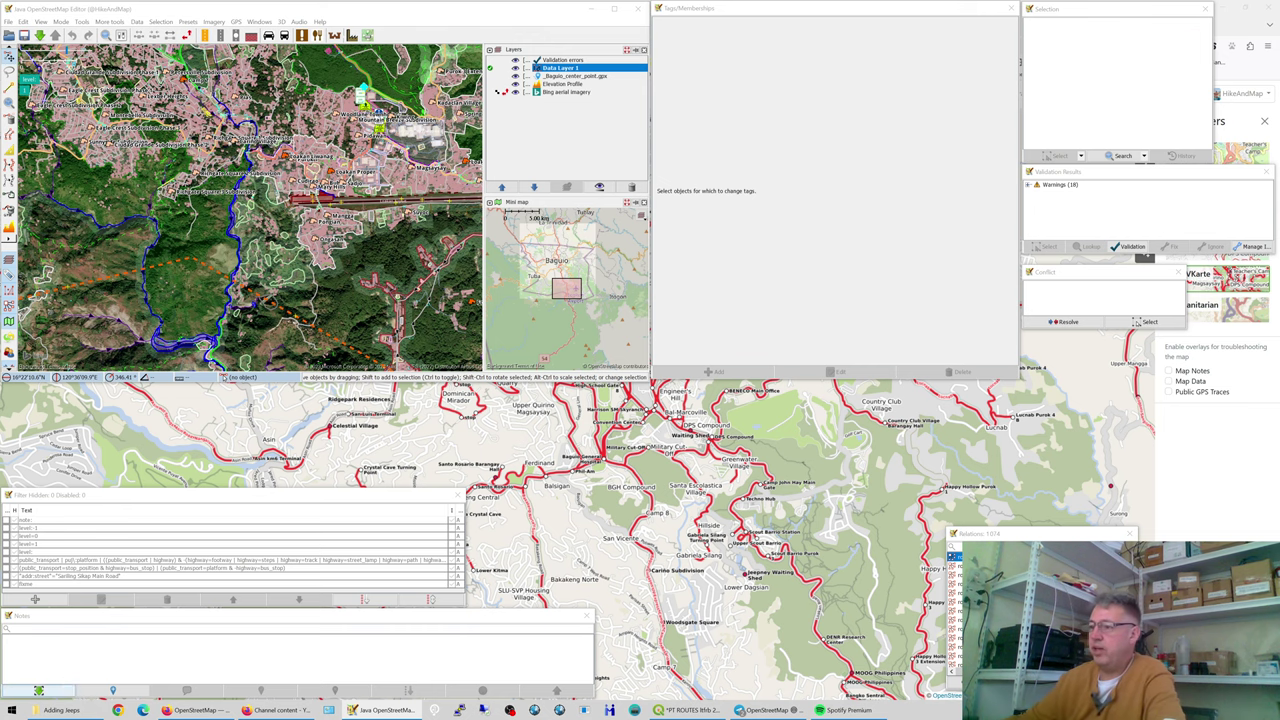
- Pan and zoom the ÖPNVKarte map east from Baguio past Loakan toward Itogon and Keystone
{"action": "left_click", "coordinate": [622, 486]}
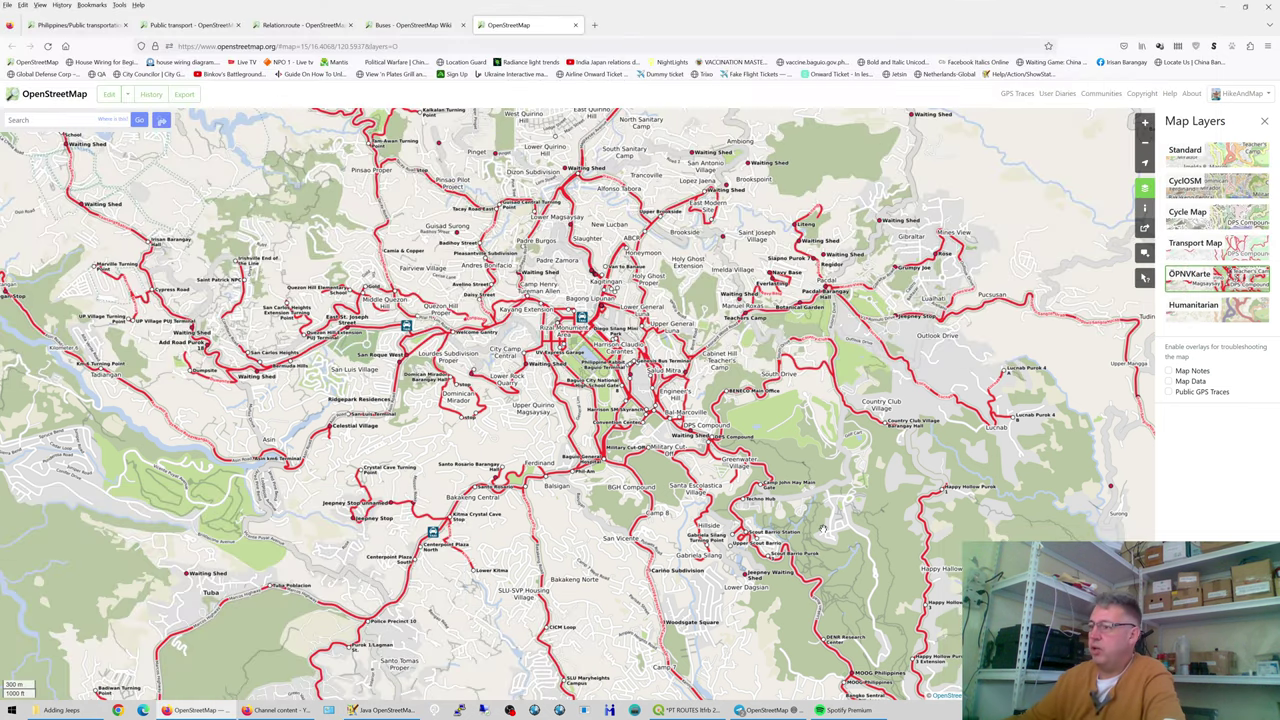
{"action": "left_click_drag", "start_coordinate": [822, 530], "coordinate": [640, 440]}
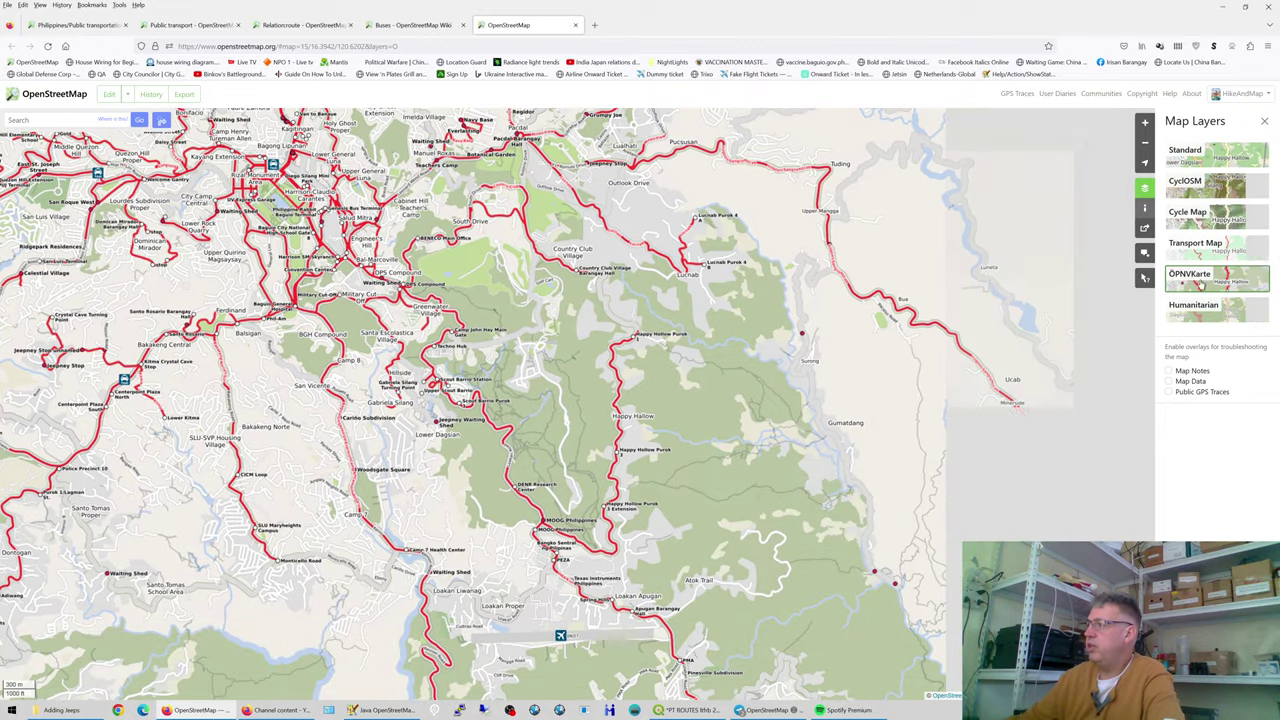
{"action": "left_click_drag", "start_coordinate": [800, 483], "coordinate": [580, 373]}
{"action": "scroll", "coordinate": [580, 373], "scroll_direction": "down", "scroll_amount": 1}
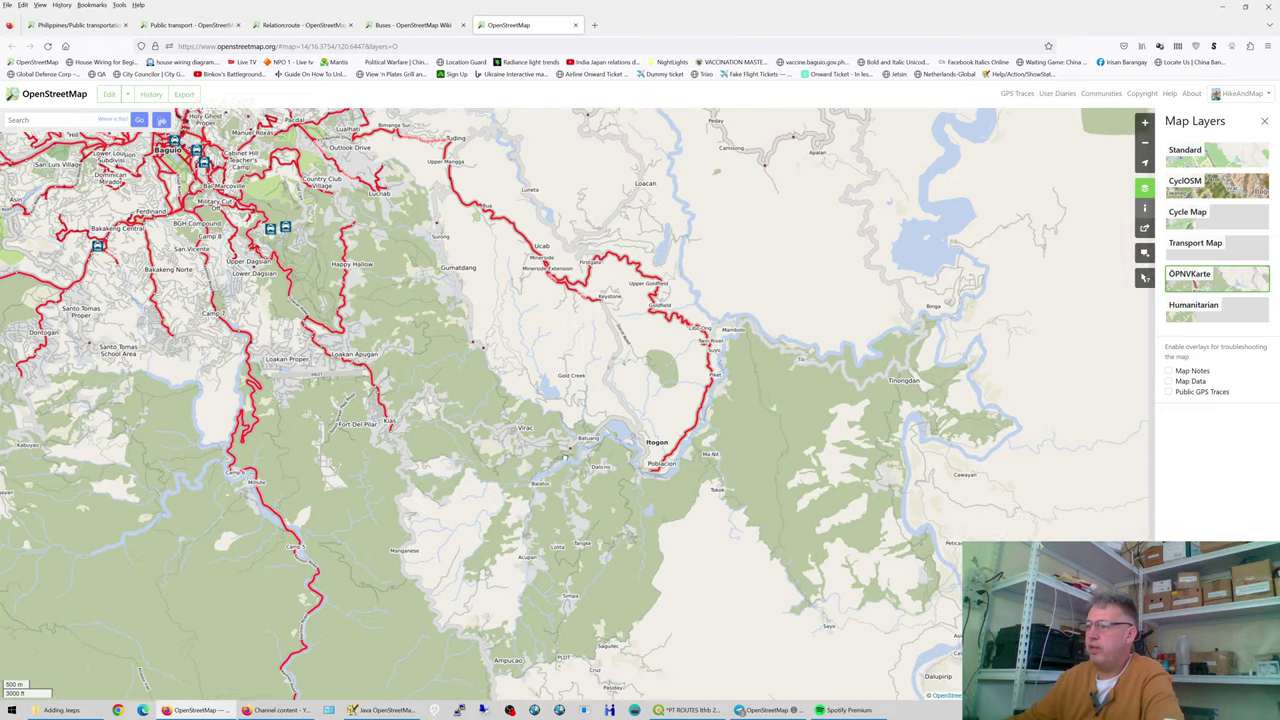
{"action": "left_click_drag", "start_coordinate": [565, 457], "coordinate": [537, 455]}
{"action": "scroll", "coordinate": [740, 328], "scroll_direction": "up", "scroll_amount": 1}
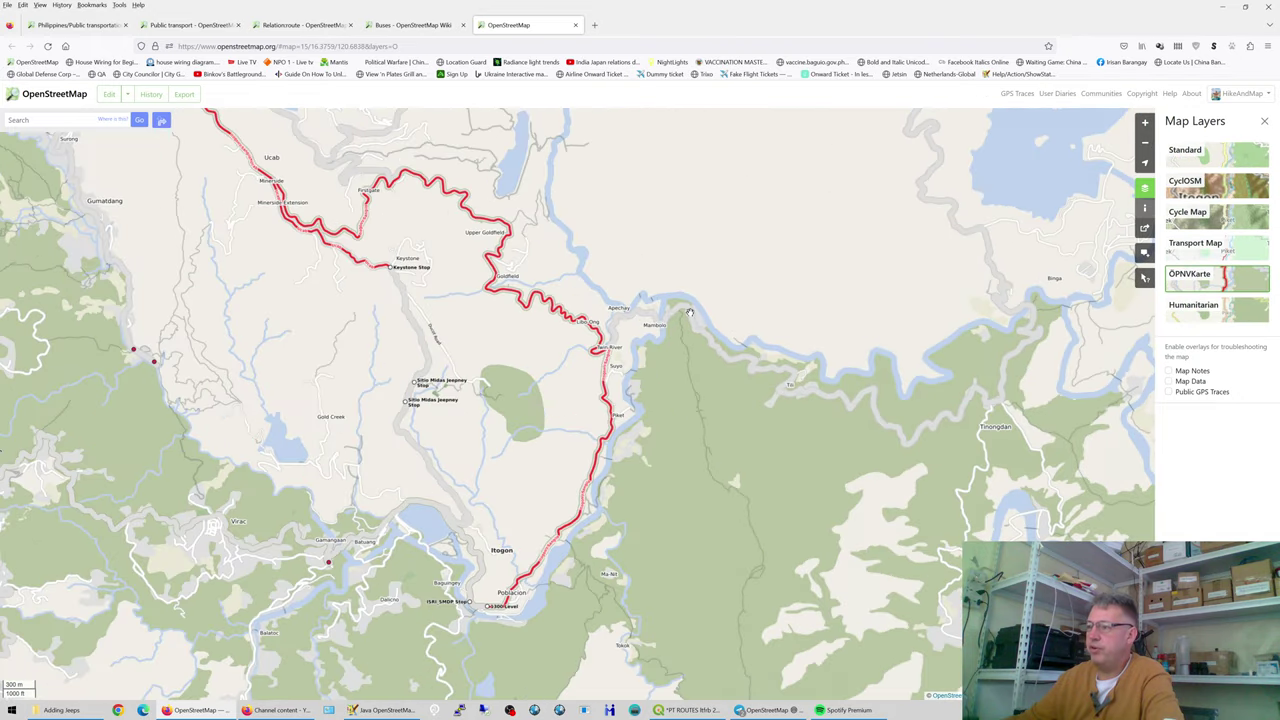
{"action": "scroll", "coordinate": [689, 313], "scroll_direction": "up", "scroll_amount": 1}
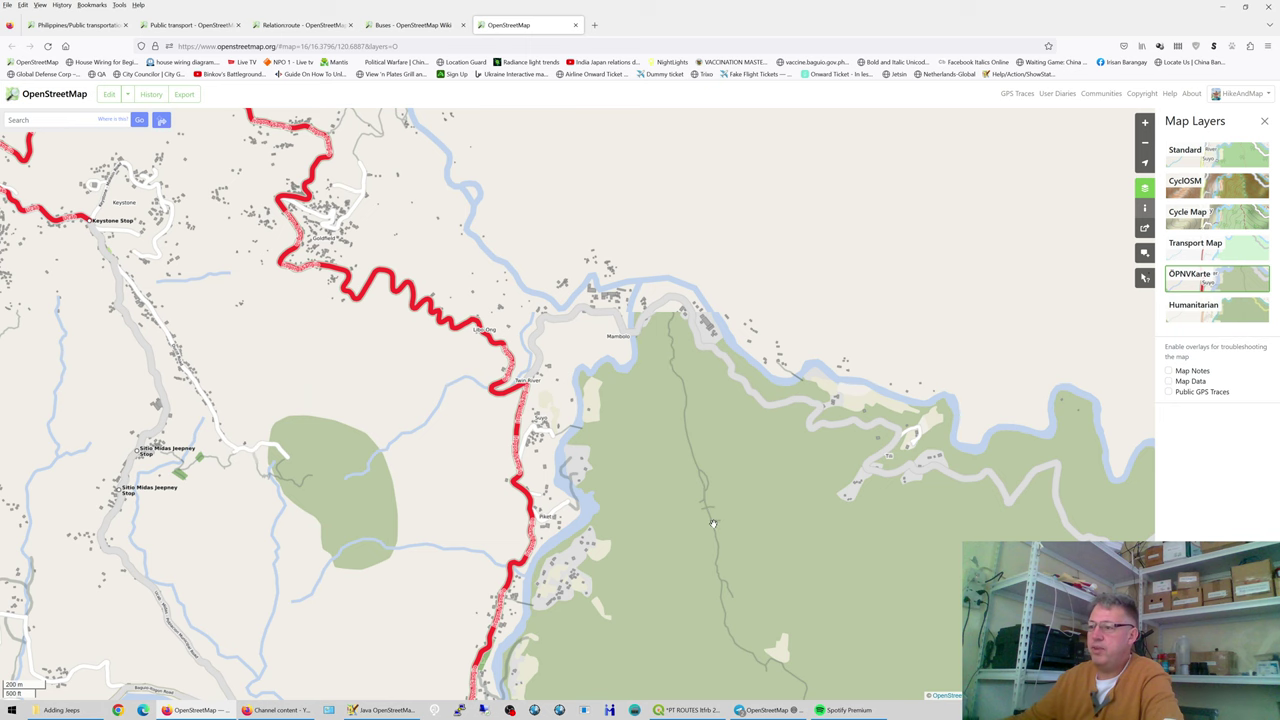
- Follow the red transit route through Itogon to its Poblacion end, showing terrain to the north
{"action": "left_click_drag", "start_coordinate": [713, 517], "coordinate": [634, 286]}
{"action": "left_click_drag", "start_coordinate": [703, 474], "coordinate": [618, 314]}
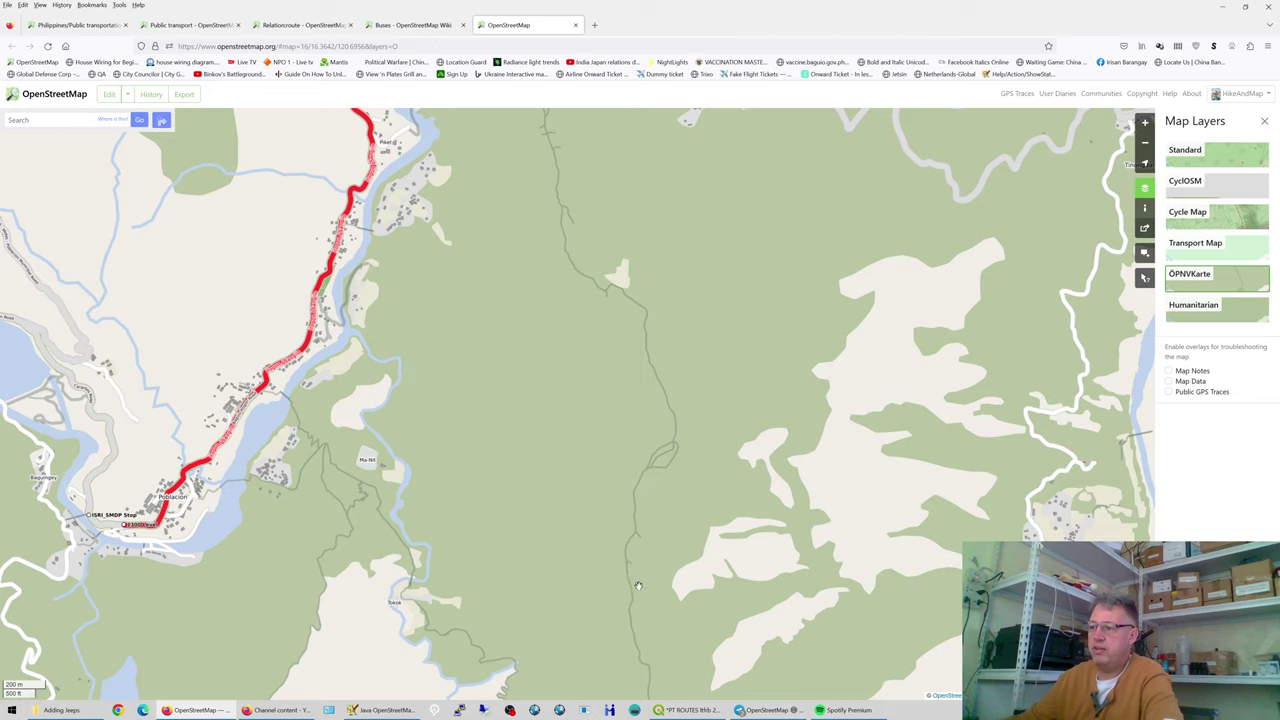
{"action": "left_click_drag", "start_coordinate": [638, 580], "coordinate": [636, 497]}
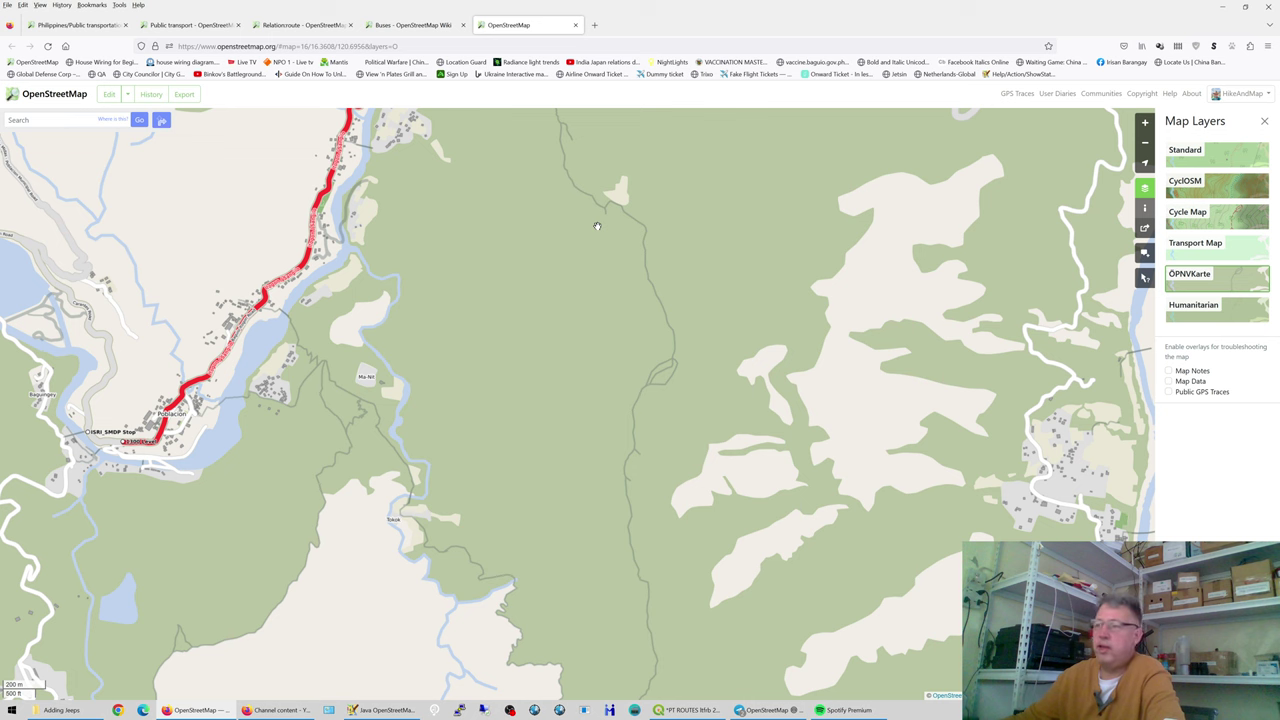
{"action": "left_click_drag", "start_coordinate": [597, 208], "coordinate": [546, 447]}
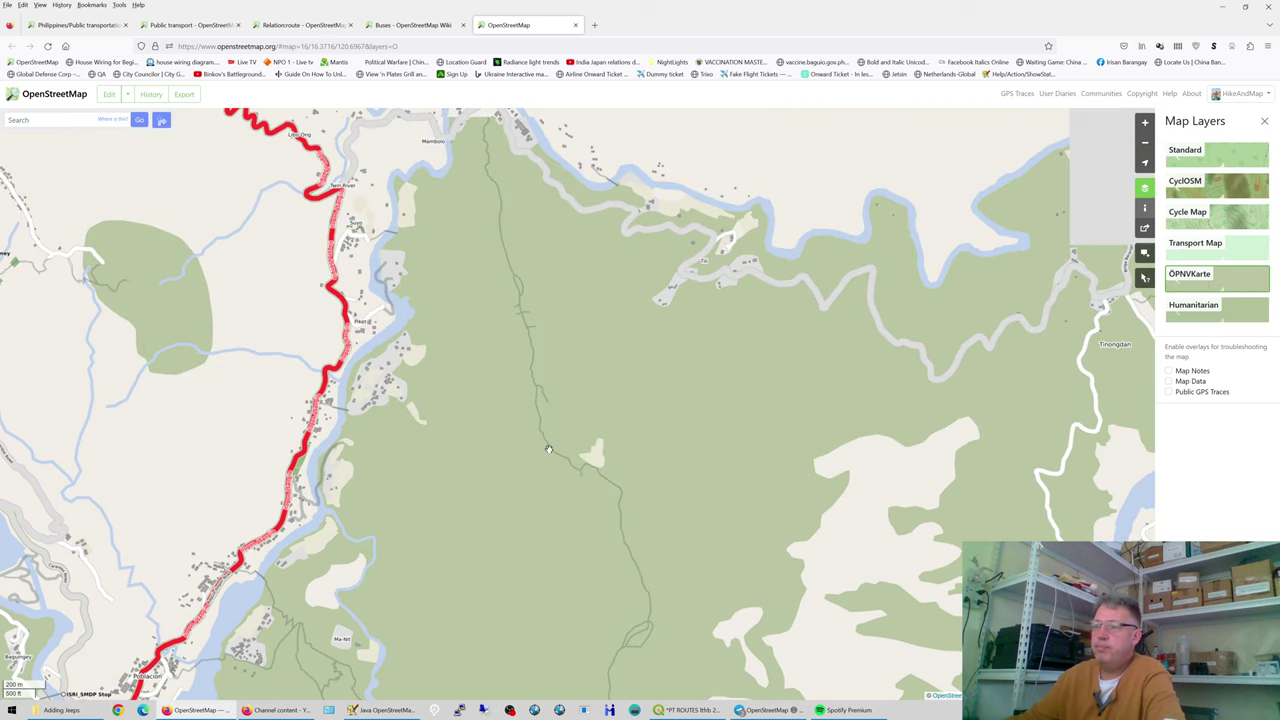
- Pan back west over Baguio and zoom to level 16 on its dense jeepney routes
{"action": "scroll", "coordinate": [546, 447], "scroll_direction": "down", "scroll_amount": 2}
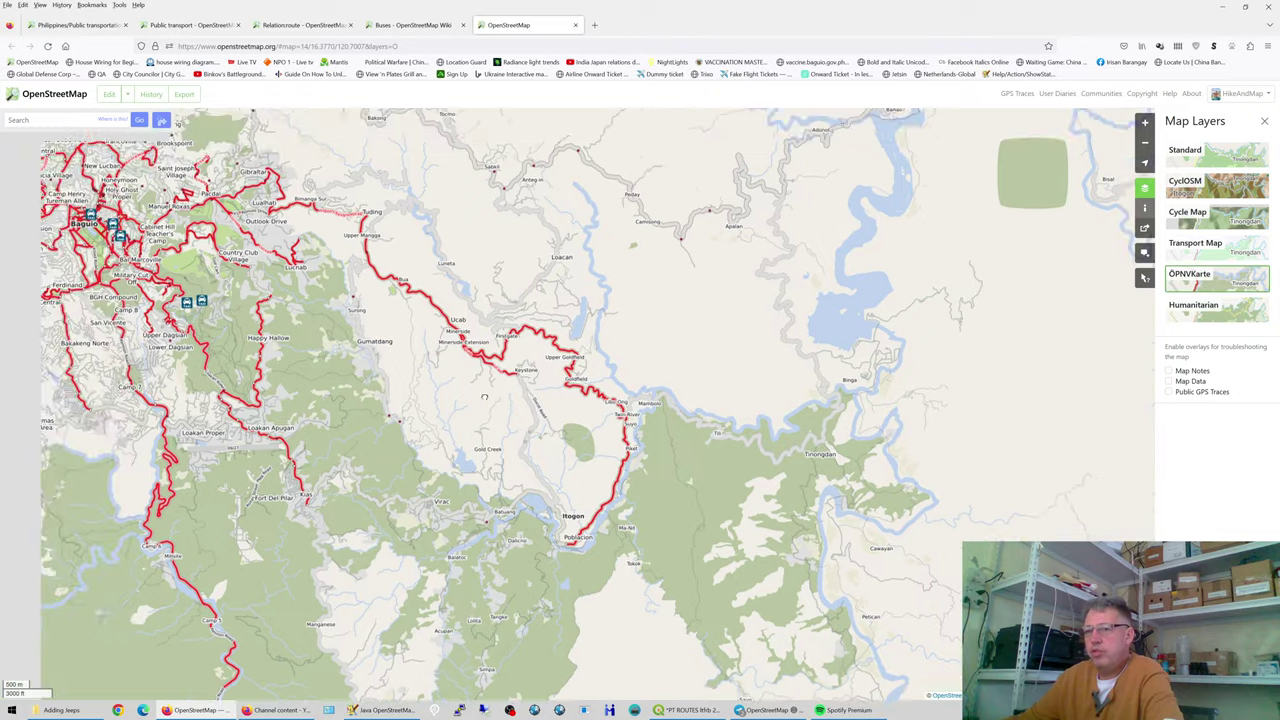
{"action": "left_click_drag", "start_coordinate": [485, 395], "coordinate": [850, 465]}
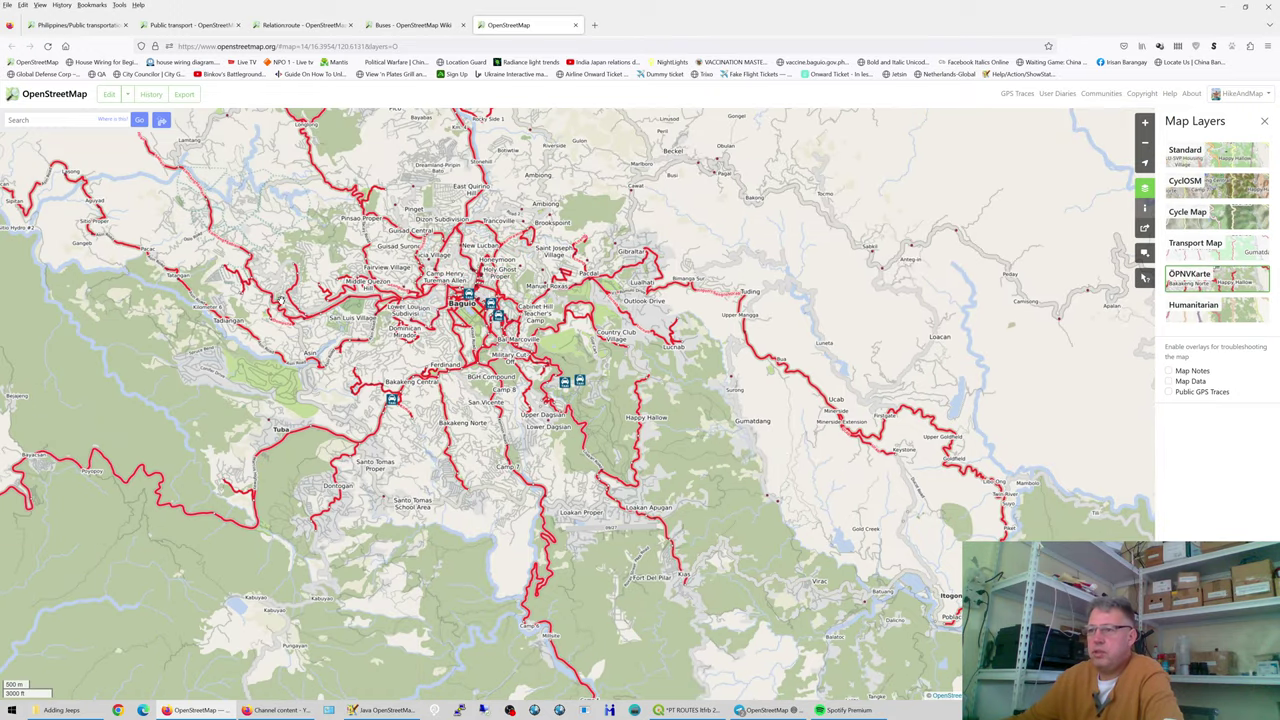
{"action": "scroll", "coordinate": [282, 300], "scroll_direction": "up", "scroll_amount": 1}
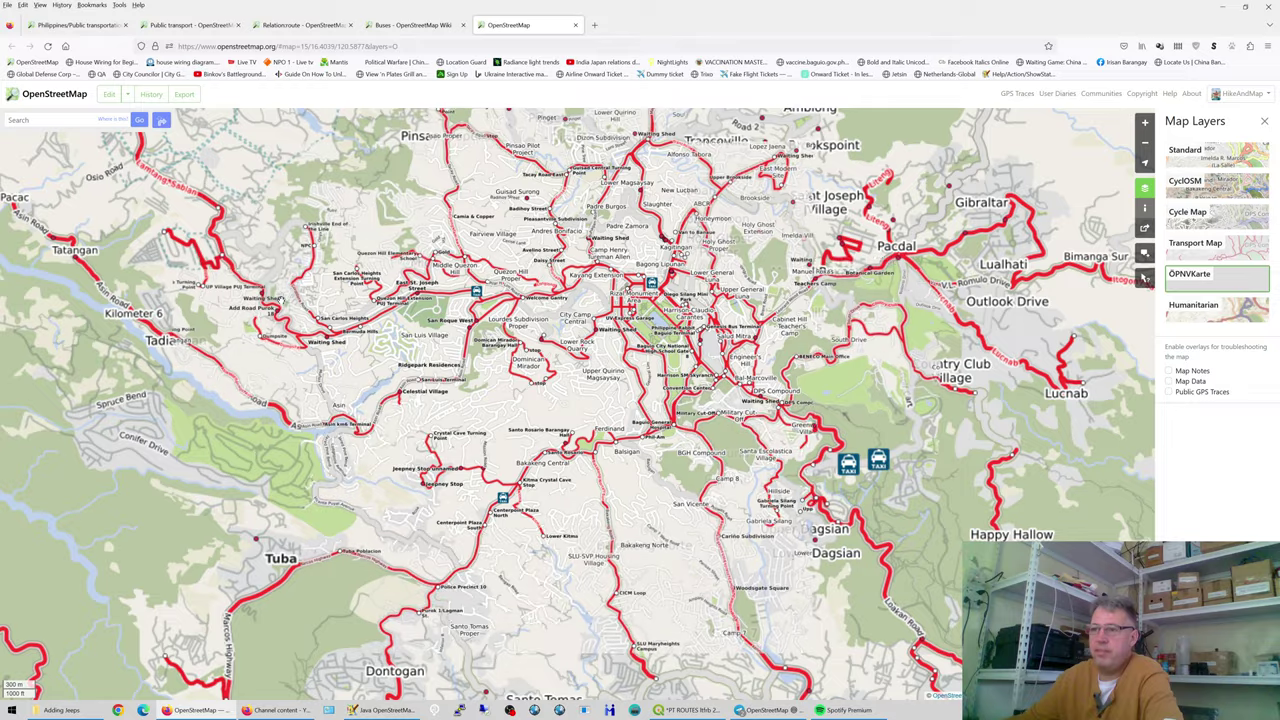
{"action": "scroll", "coordinate": [290, 300], "scroll_direction": "up", "scroll_amount": 1}
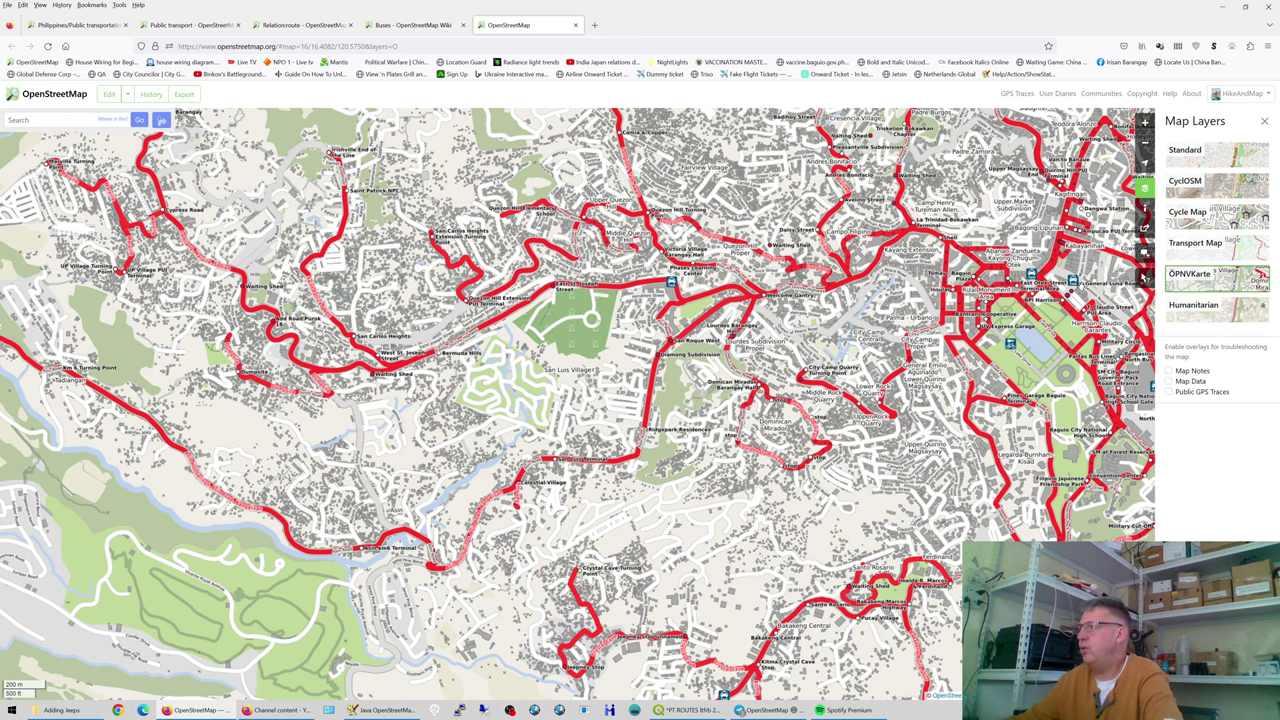
- Switch to the Standard layer and zoom to level 18 around Saint Anthony De Padua Chapel
{"action": "left_click", "coordinate": [1202, 162]}
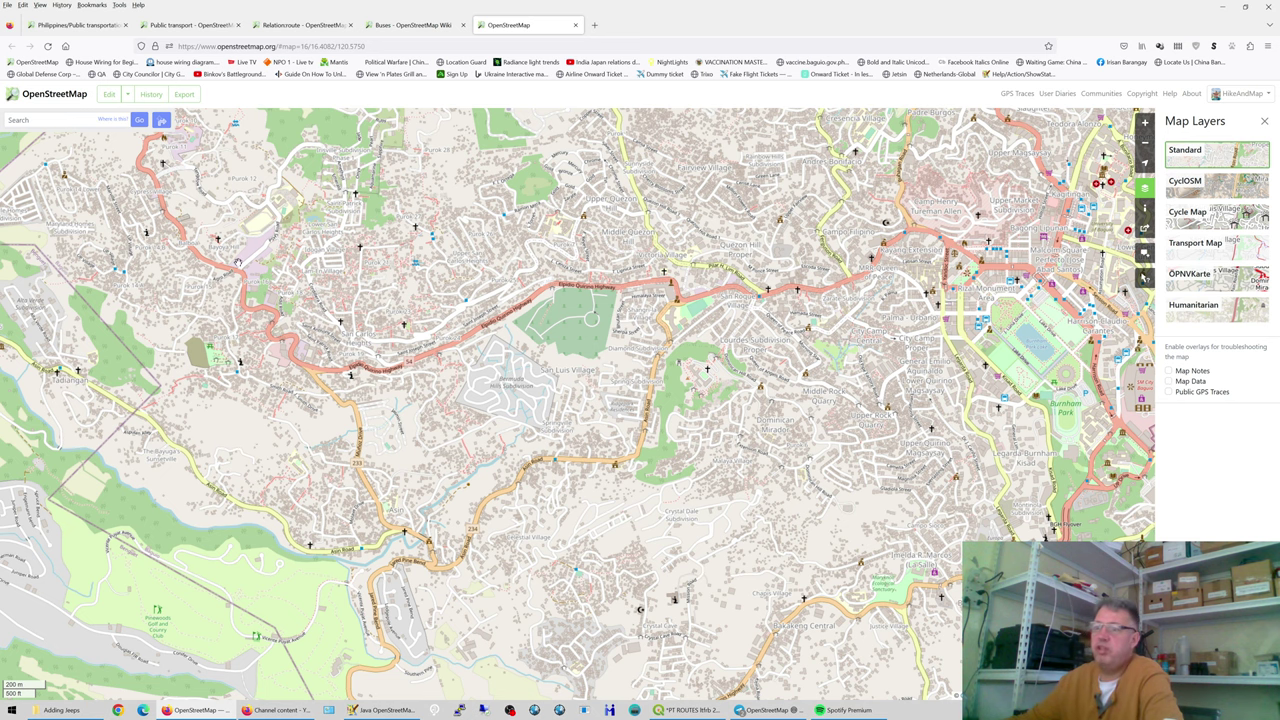
{"action": "scroll", "coordinate": [240, 262], "scroll_direction": "up", "scroll_amount": 1}
{"action": "scroll", "coordinate": [440, 315], "scroll_direction": "up", "scroll_amount": 1}
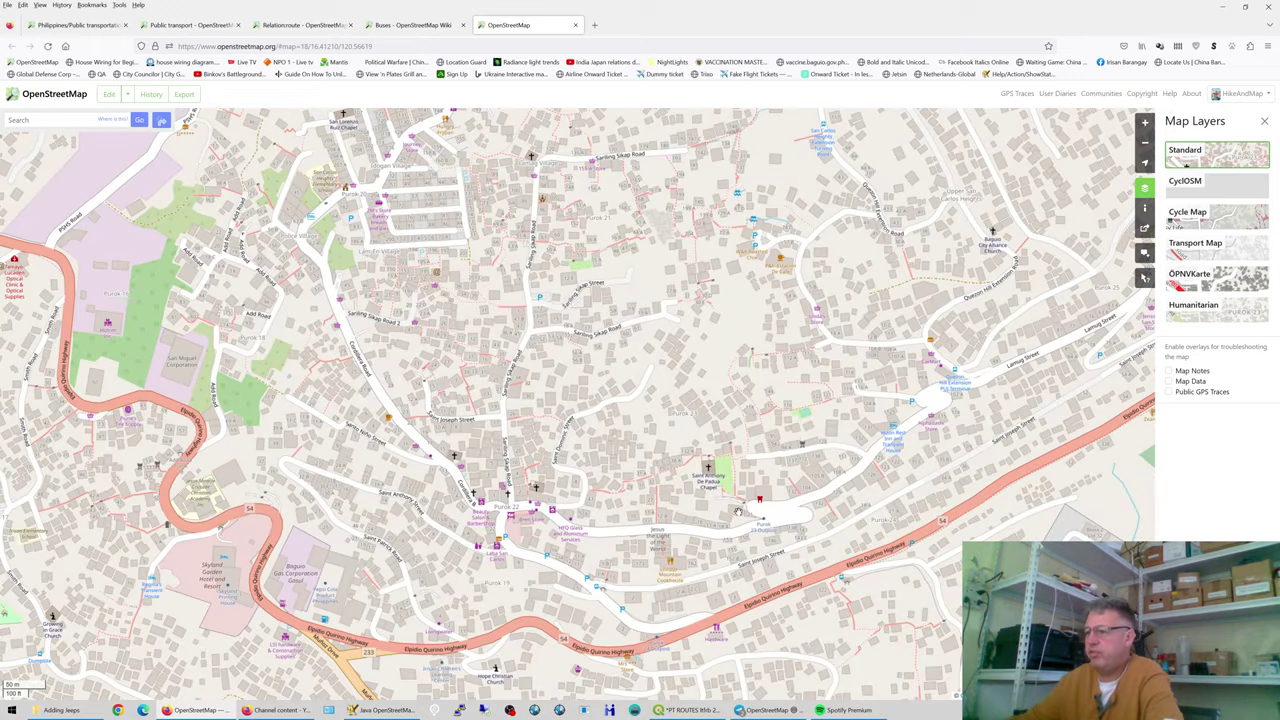
{"action": "left_click_drag", "start_coordinate": [739, 511], "coordinate": [705, 480]}
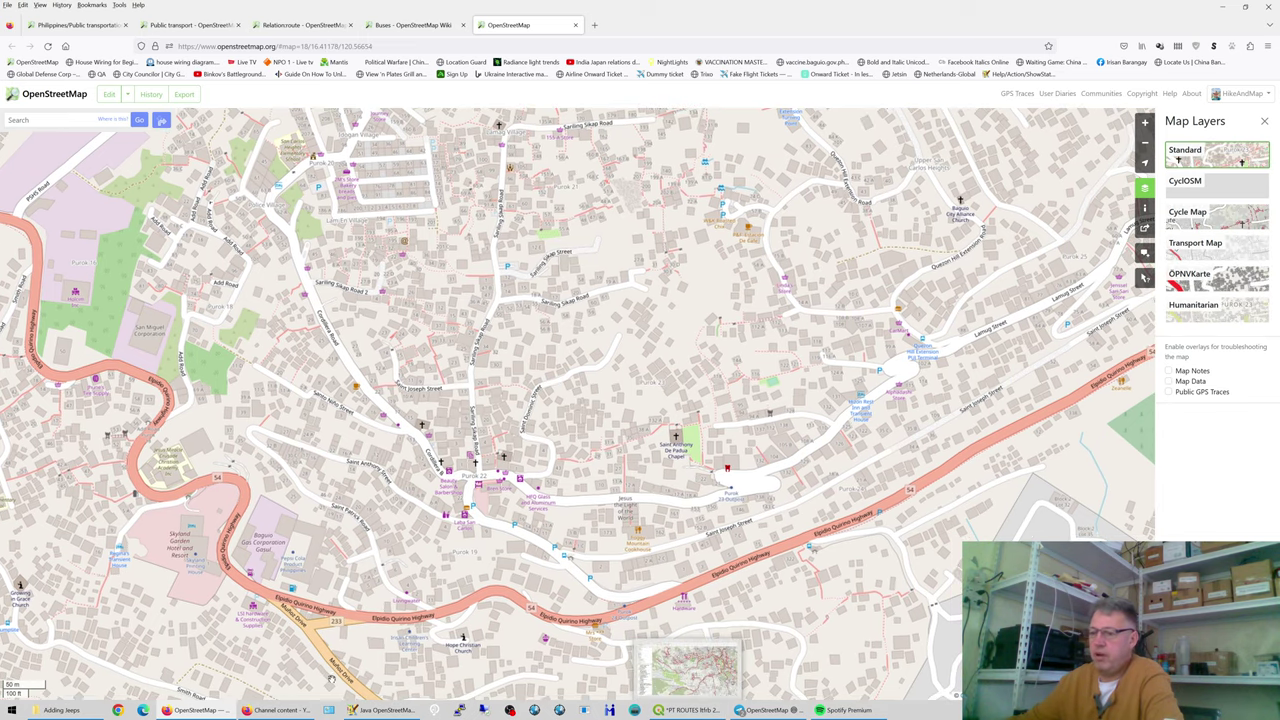
- In JOSM, inspect the tags of a building, a gate node and a boundary way, then clear the selection
{"action": "left_click", "coordinate": [372, 710]}
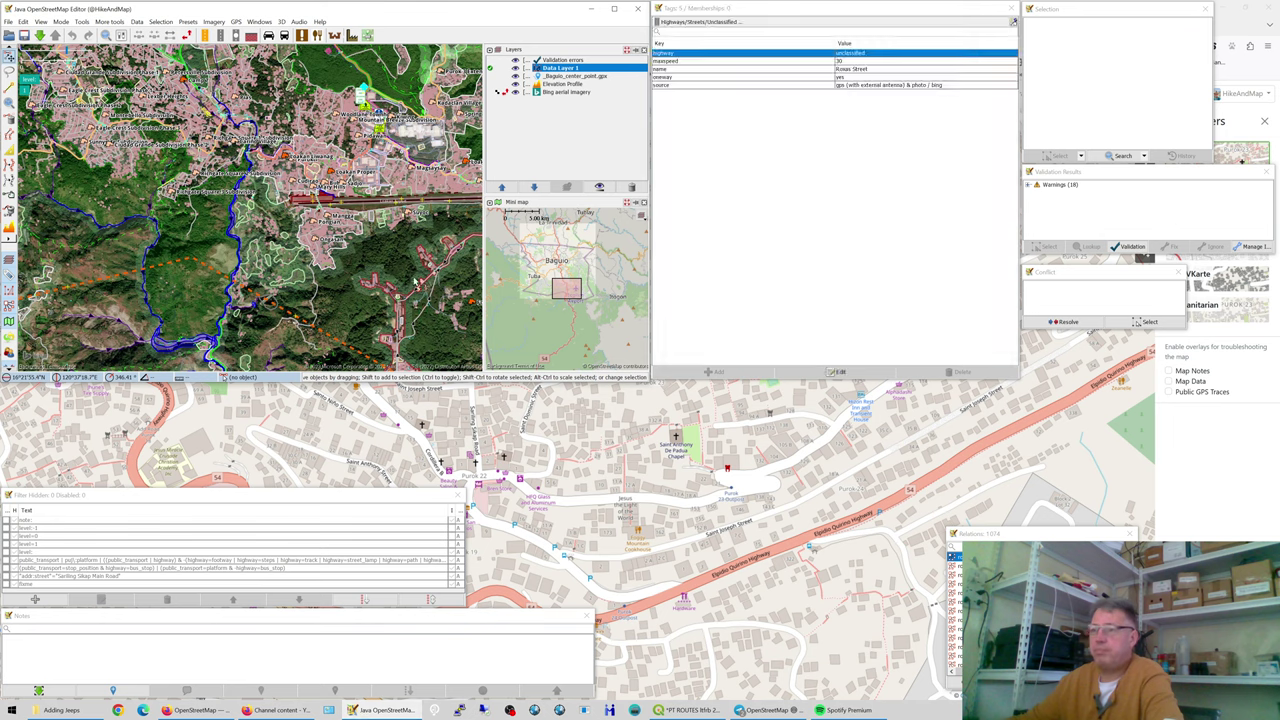
{"action": "left_click", "coordinate": [388, 245]}
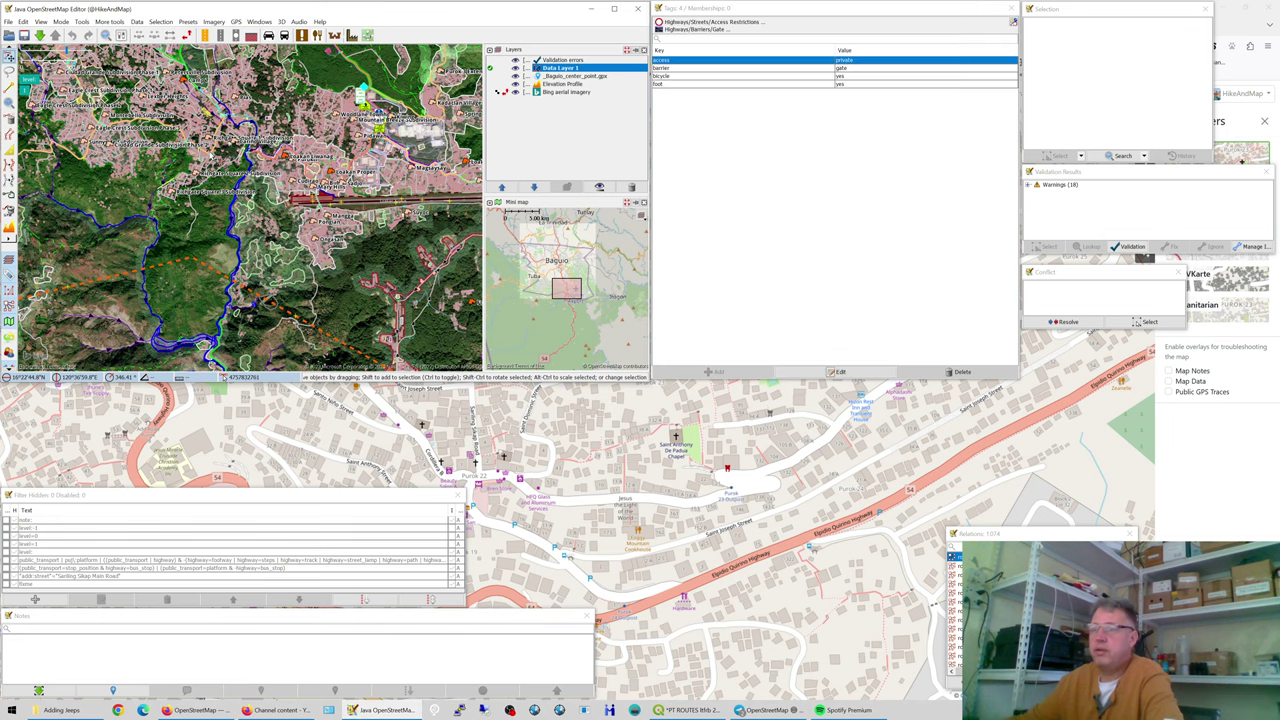
{"action": "scroll", "coordinate": [388, 245], "scroll_direction": "down", "scroll_amount": 2}
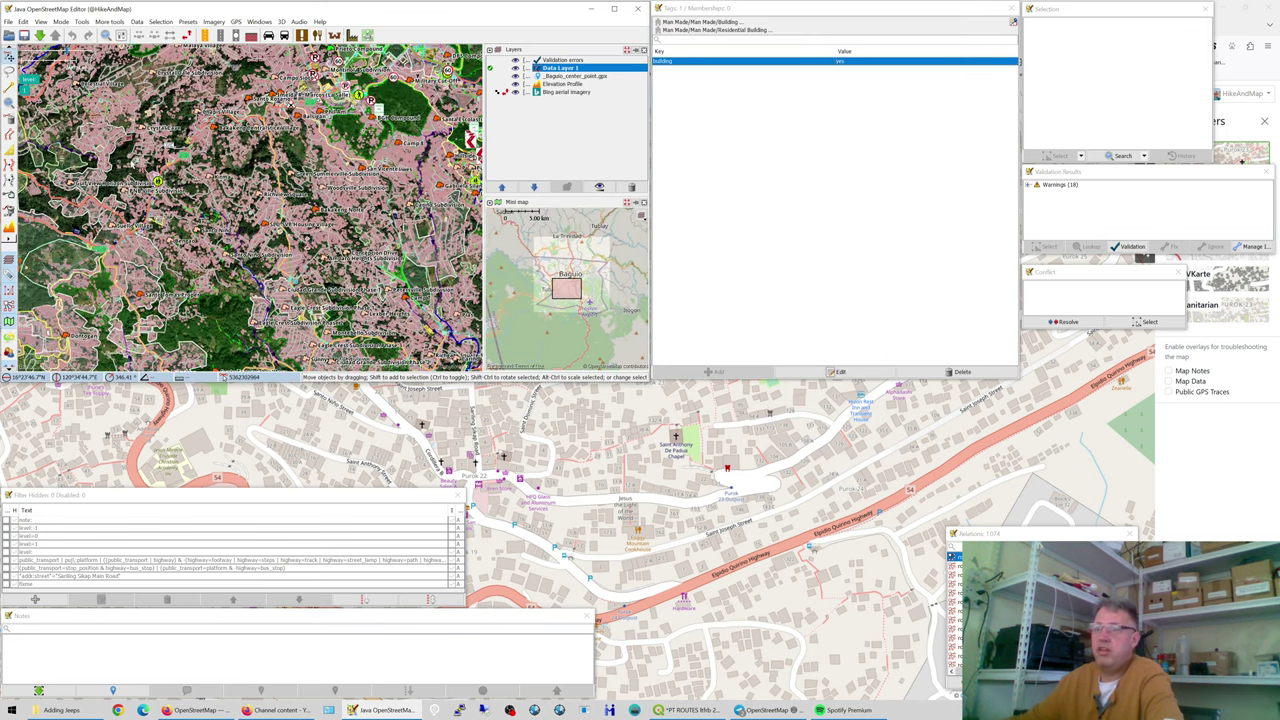
{"action": "left_click", "coordinate": [176, 192]}
{"action": "scroll", "coordinate": [272, 248], "scroll_direction": "down", "scroll_amount": 2}
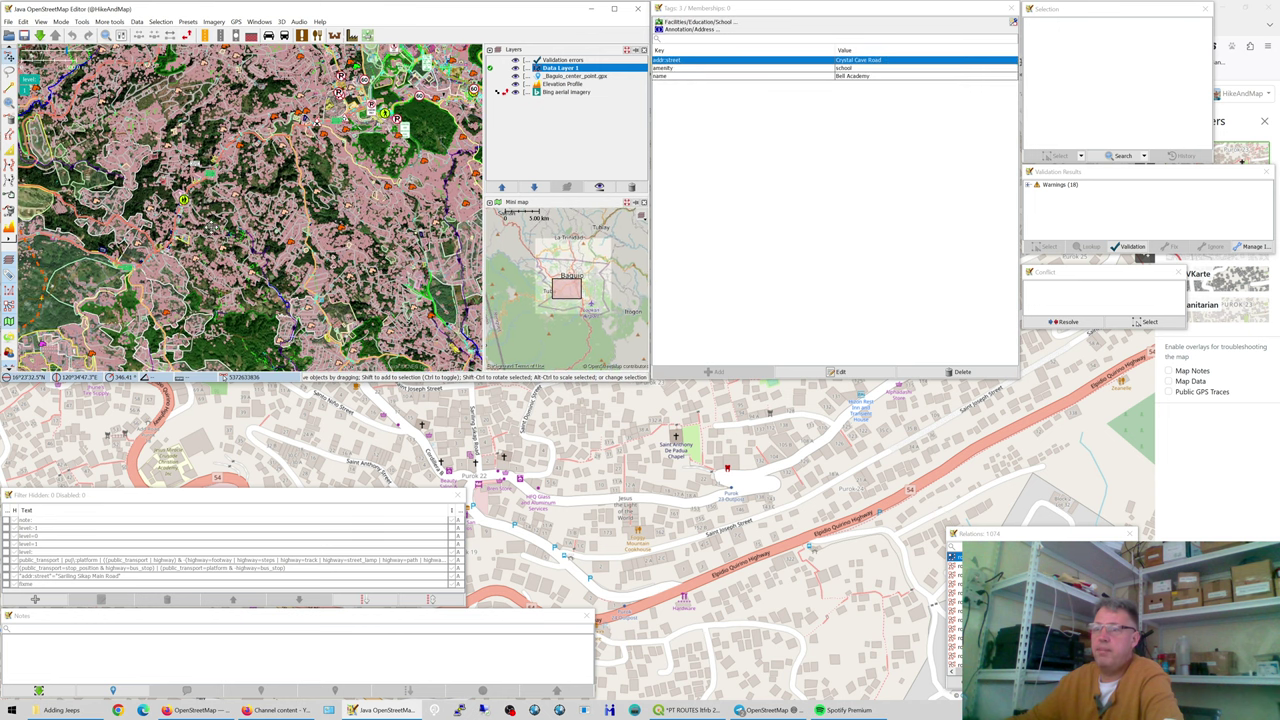
{"action": "left_click", "coordinate": [130, 191]}
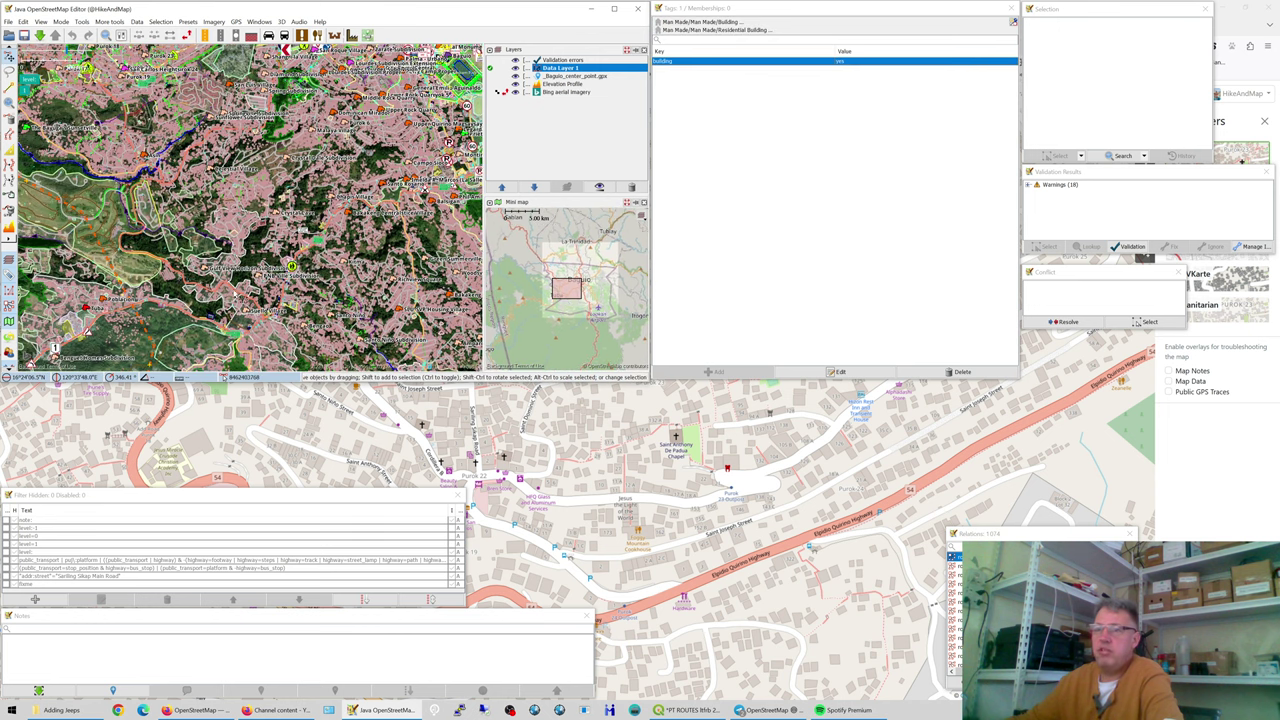
{"action": "scroll", "coordinate": [290, 280], "scroll_direction": "up", "scroll_amount": 2}
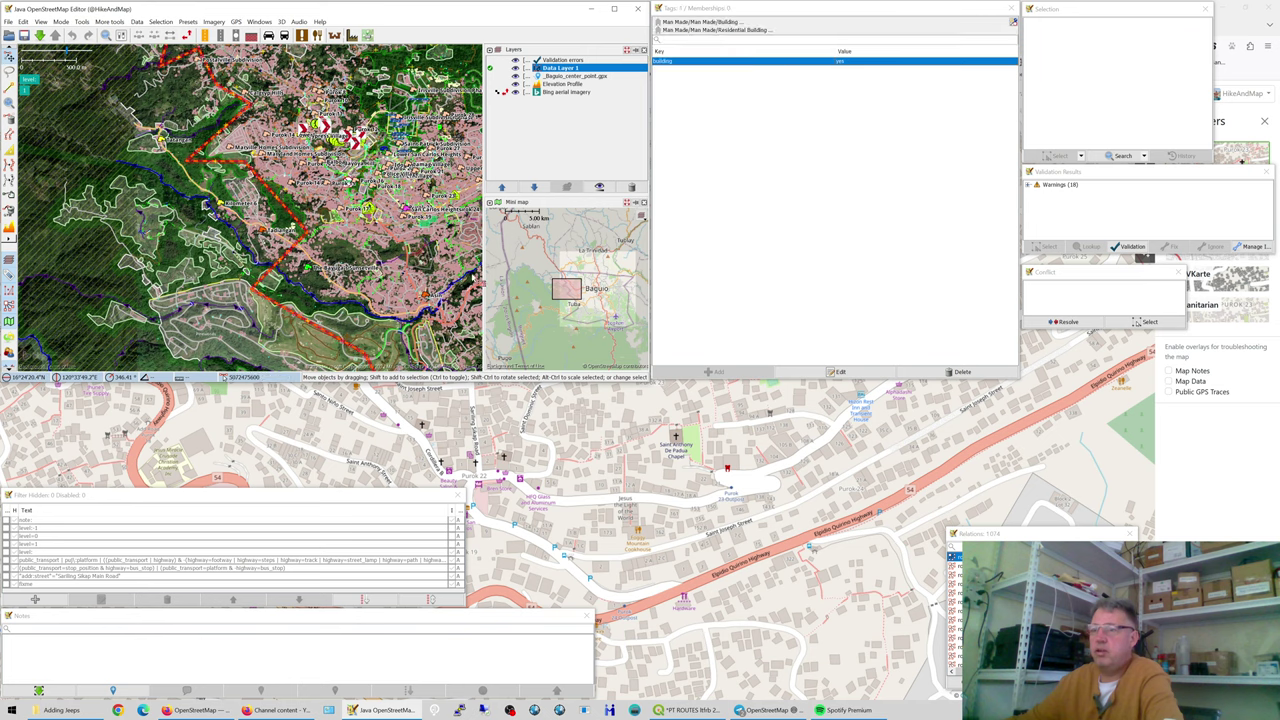
{"action": "key", "text": "Escape"}
- Zoom the mini map, jump the main map to central Baguio, and select a bicycle rental point
{"action": "scroll", "coordinate": [610, 290], "scroll_direction": "up", "scroll_amount": 3}
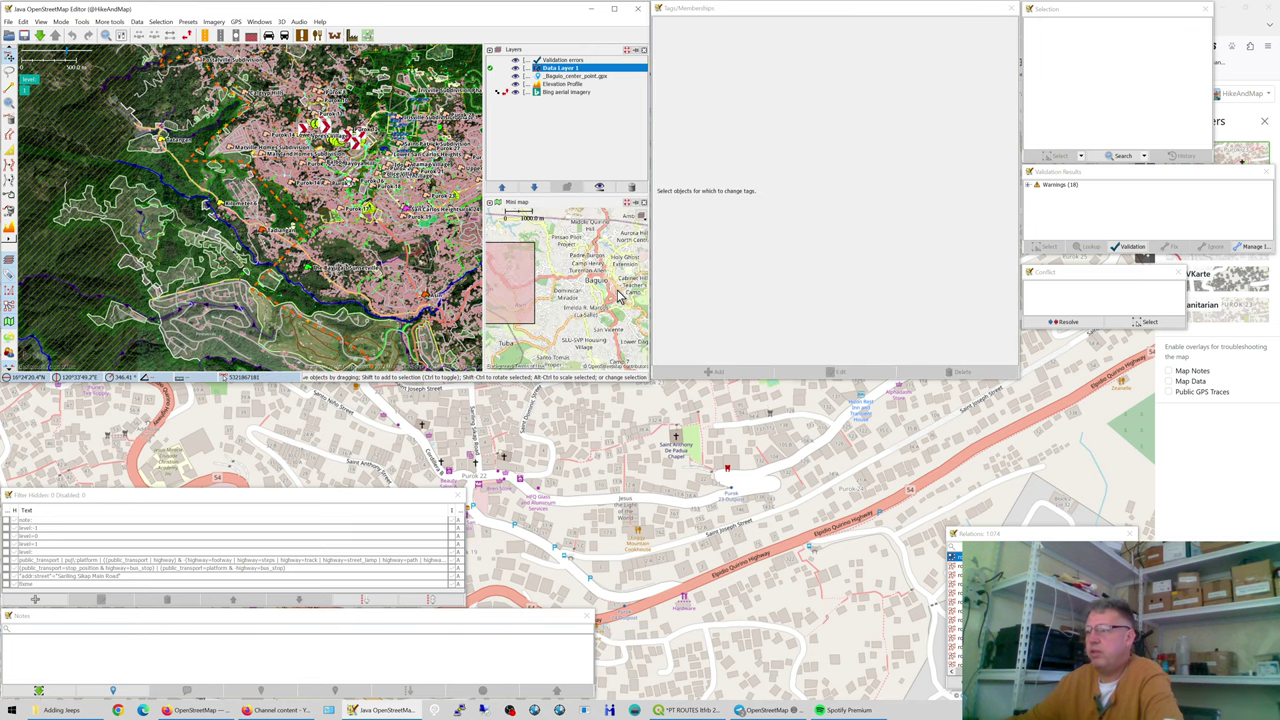
{"action": "scroll", "coordinate": [565, 283], "scroll_direction": "up", "scroll_amount": 1}
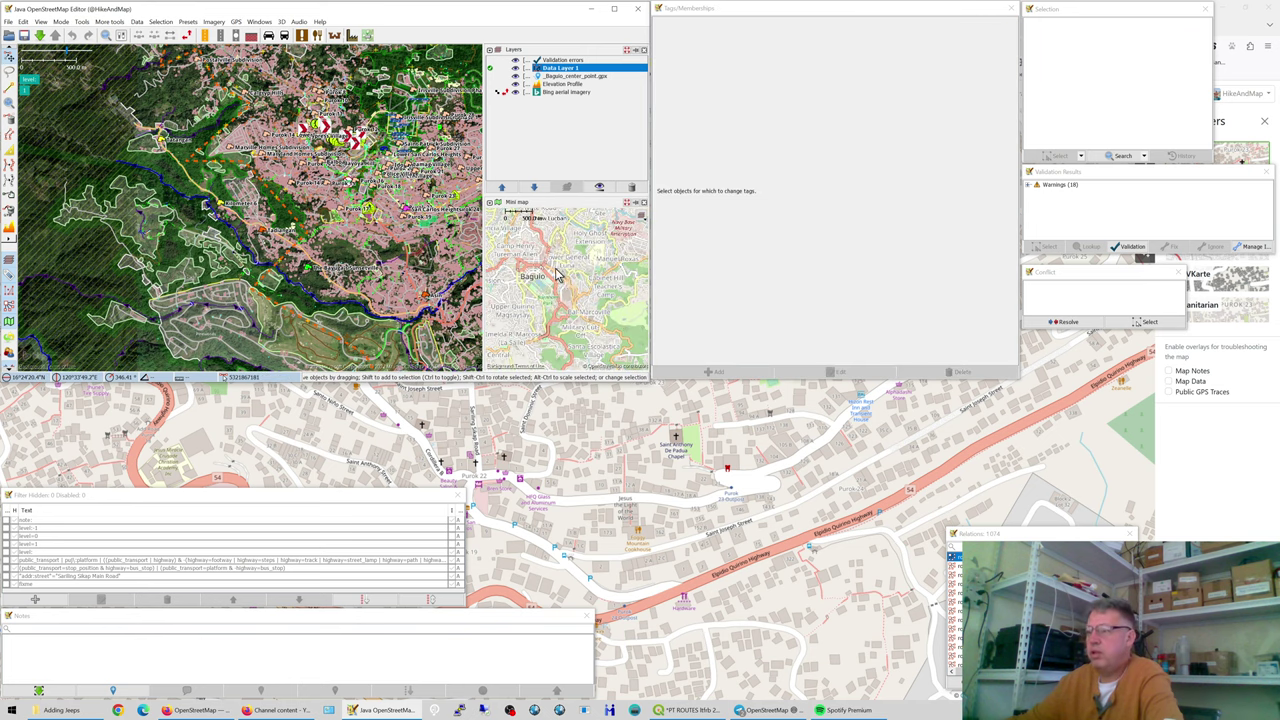
{"action": "left_click_drag", "start_coordinate": [537, 260], "coordinate": [576, 303]}
{"action": "left_click", "coordinate": [171, 147]}
- Inspect tags of a footway, Session Road, a crossing footway, a kerb and a traffic sign
{"action": "key", "text": "Escape"}
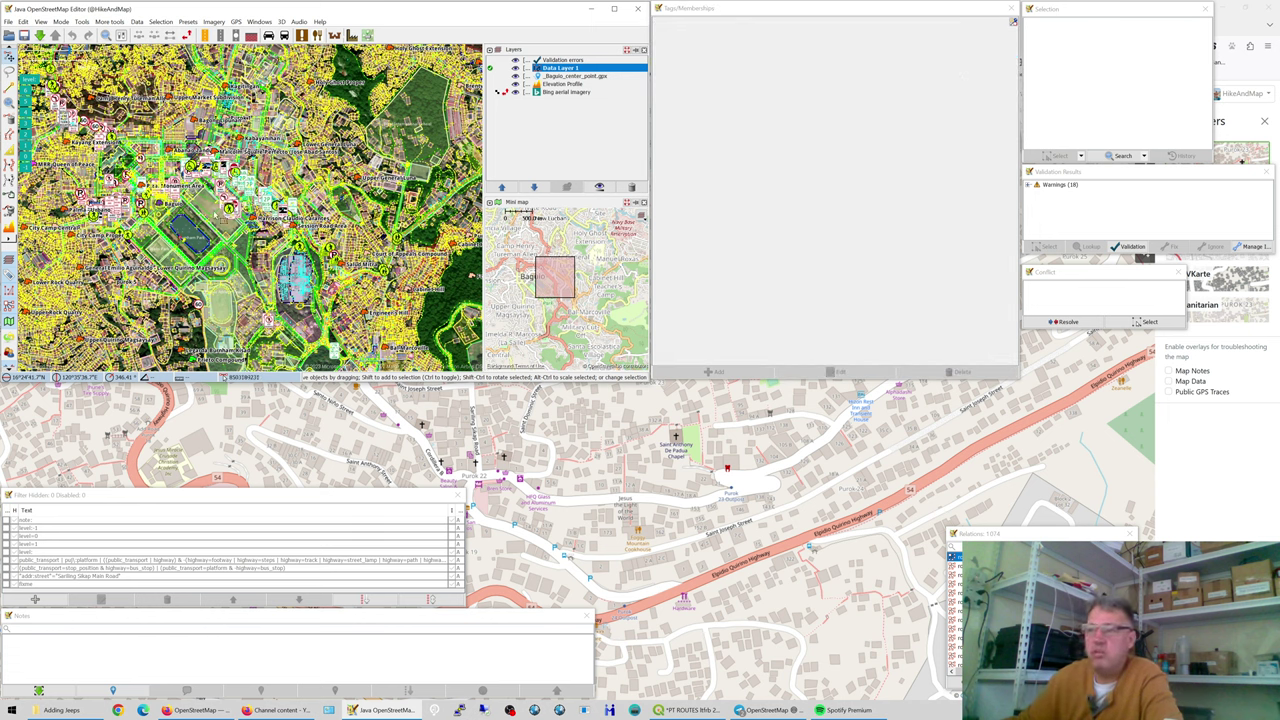
{"action": "scroll", "coordinate": [228, 212], "scroll_direction": "up", "scroll_amount": 5}
{"action": "left_click", "coordinate": [228, 212]}
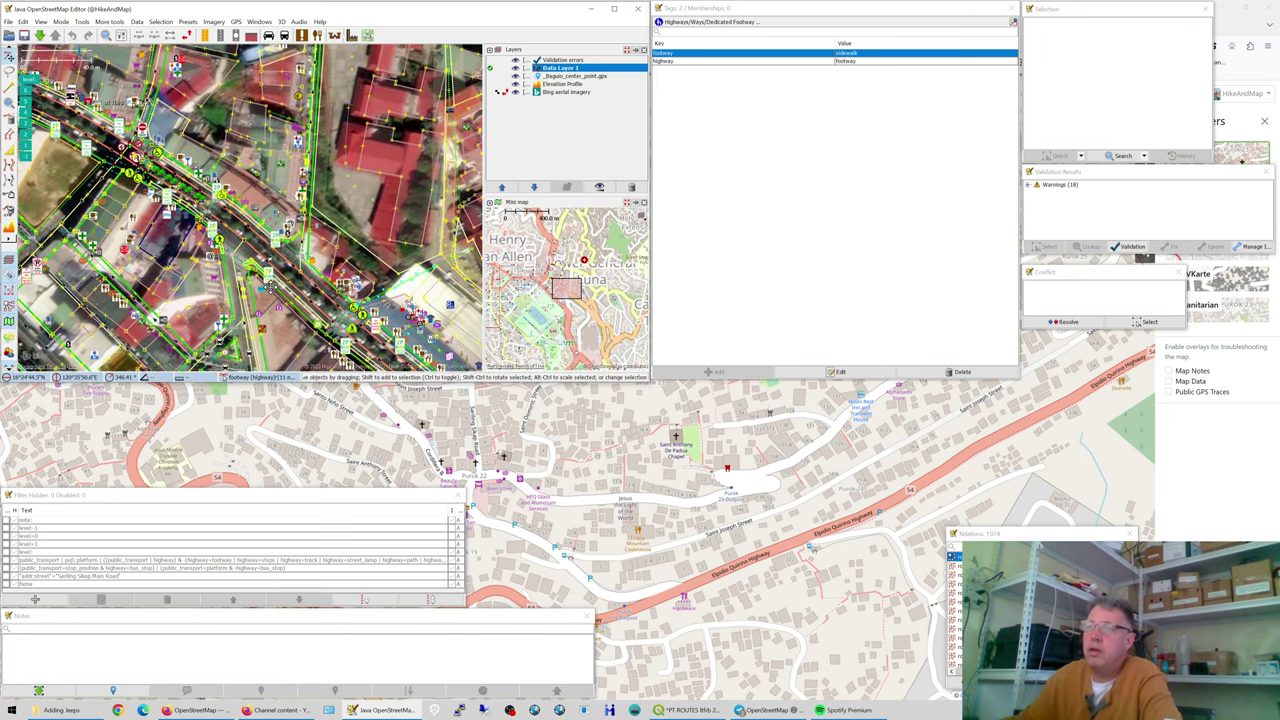
{"action": "left_click", "coordinate": [200, 182]}
{"action": "left_click", "coordinate": [264, 248]}
{"action": "scroll", "coordinate": [264, 248], "scroll_direction": "up", "scroll_amount": 2}
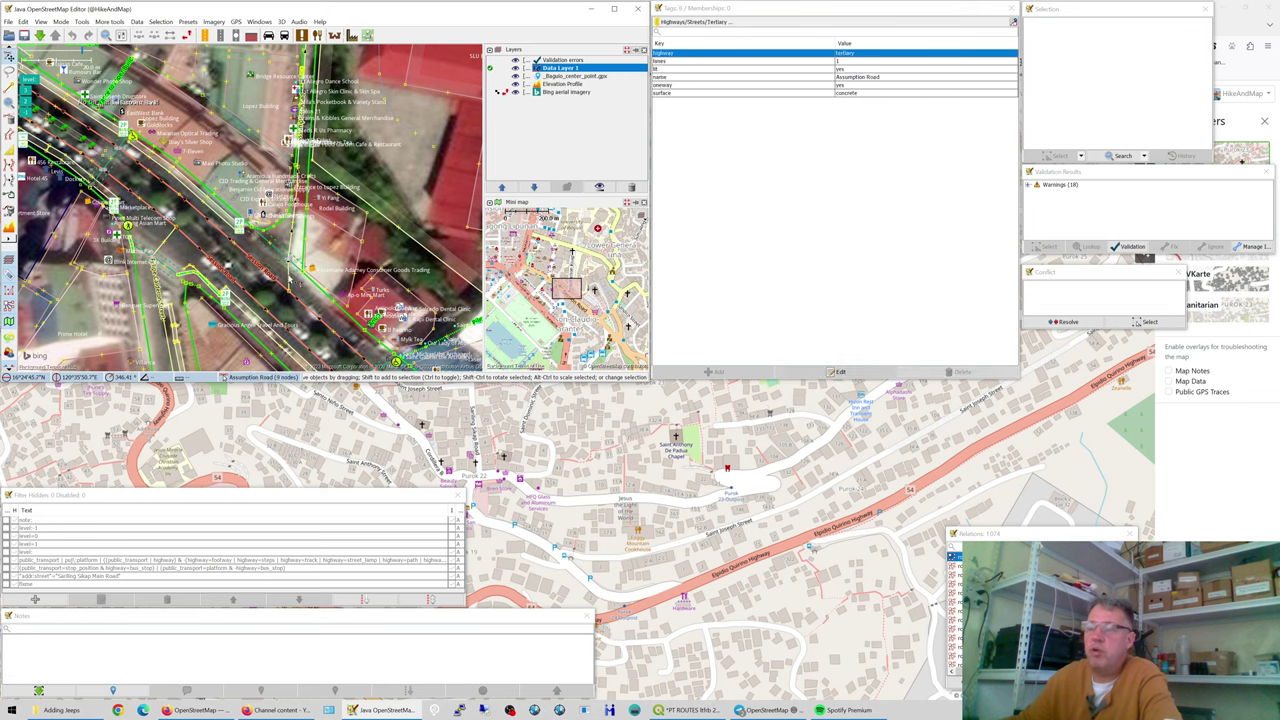
{"action": "left_click", "coordinate": [296, 289]}
{"action": "scroll", "coordinate": [205, 226], "scroll_direction": "up", "scroll_amount": 2}
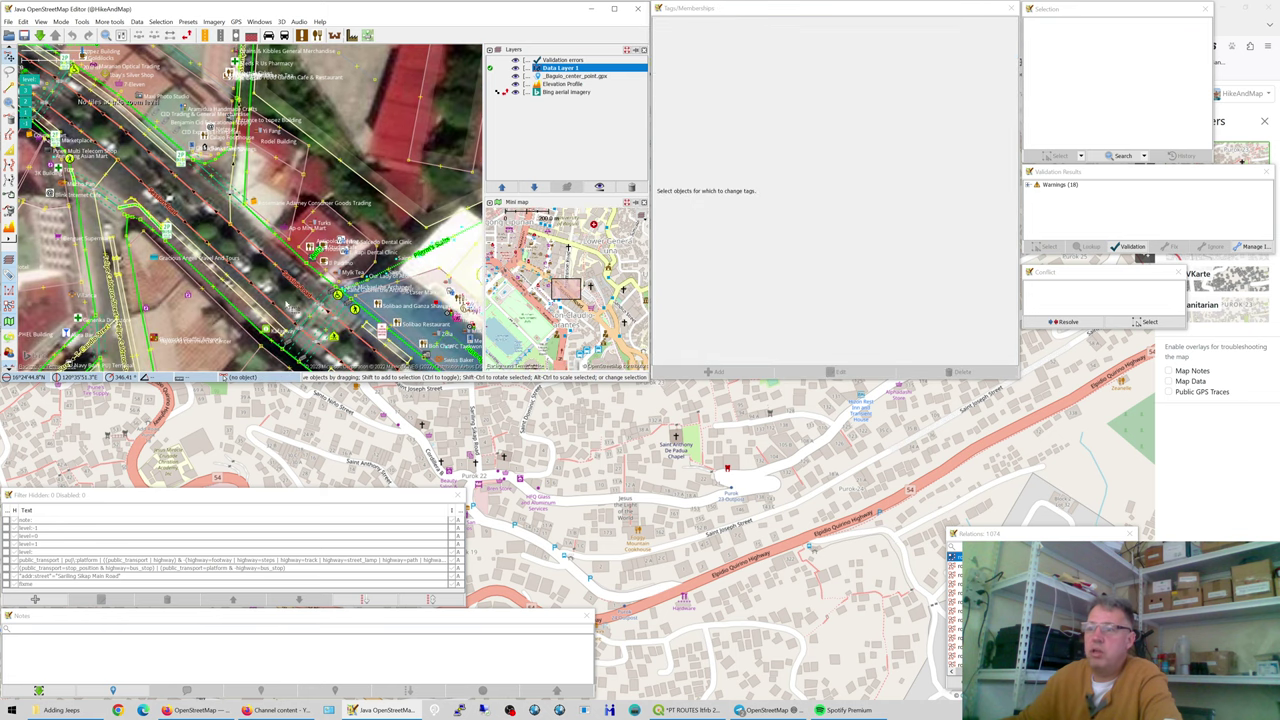
{"action": "scroll", "coordinate": [205, 226], "scroll_direction": "up", "scroll_amount": 2}
{"action": "left_click", "coordinate": [280, 228]}
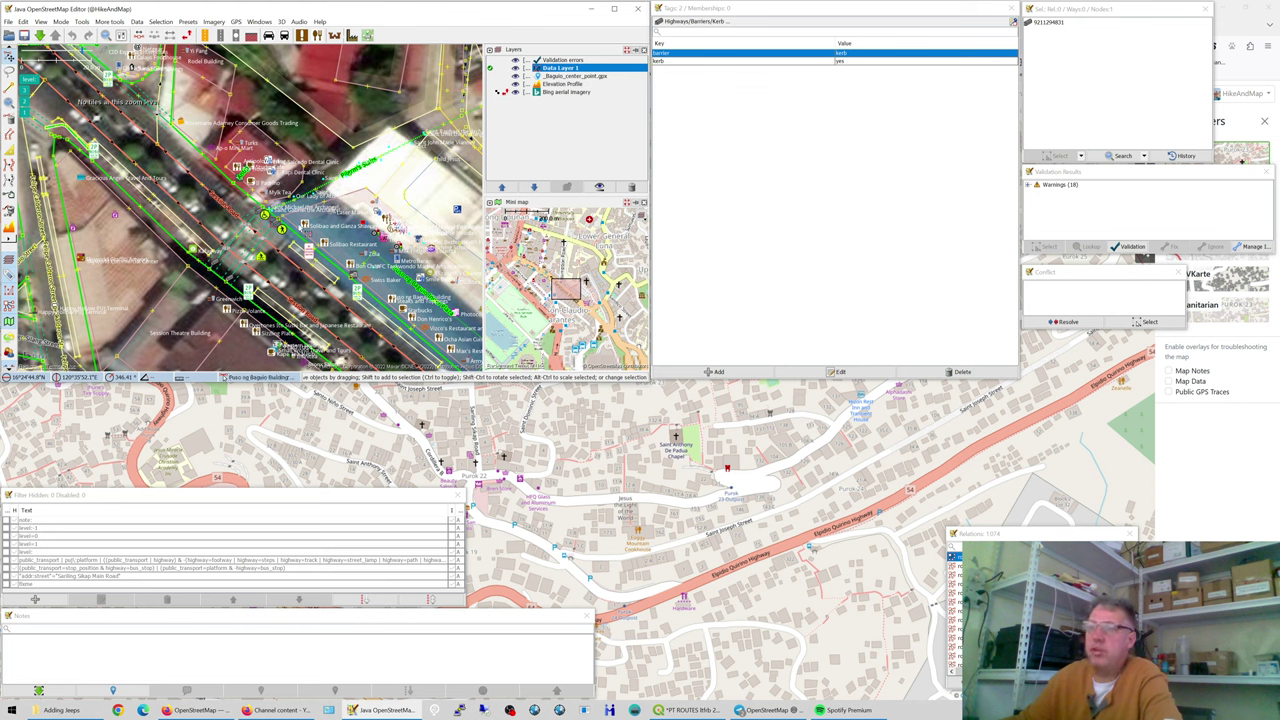
{"action": "left_click", "coordinate": [281, 232]}
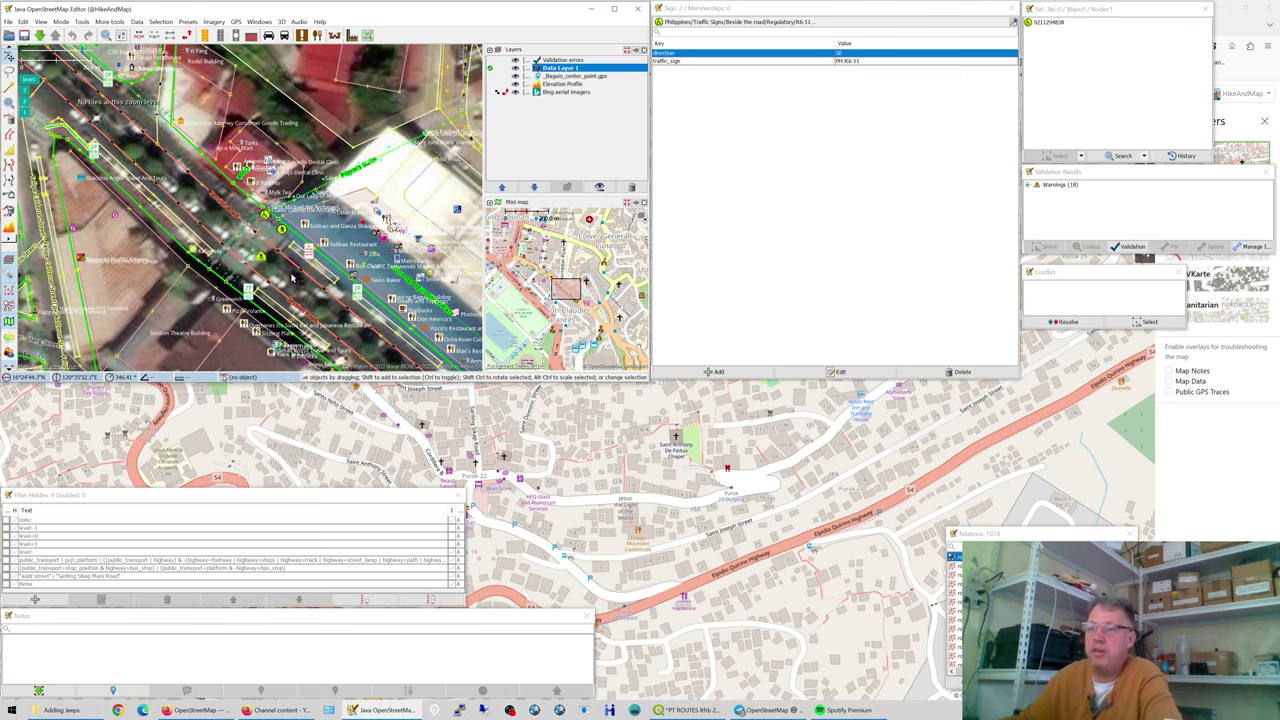
- Pan south and inspect the Sizzling Plate restaurant's tags
{"action": "key", "text": "ctrl+Down"}
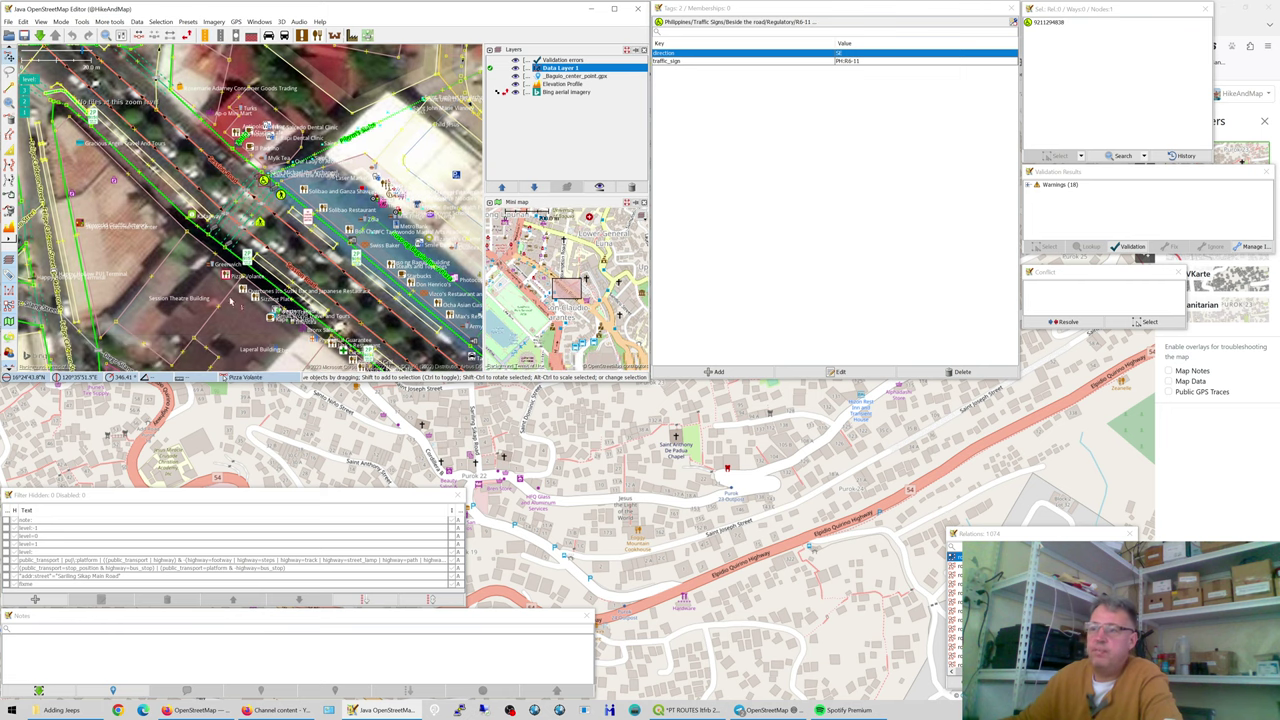
{"action": "key", "text": "ctrl+Down"}
{"action": "key", "text": "ctrl+Down"}
{"action": "key", "text": "ctrl+Right"}
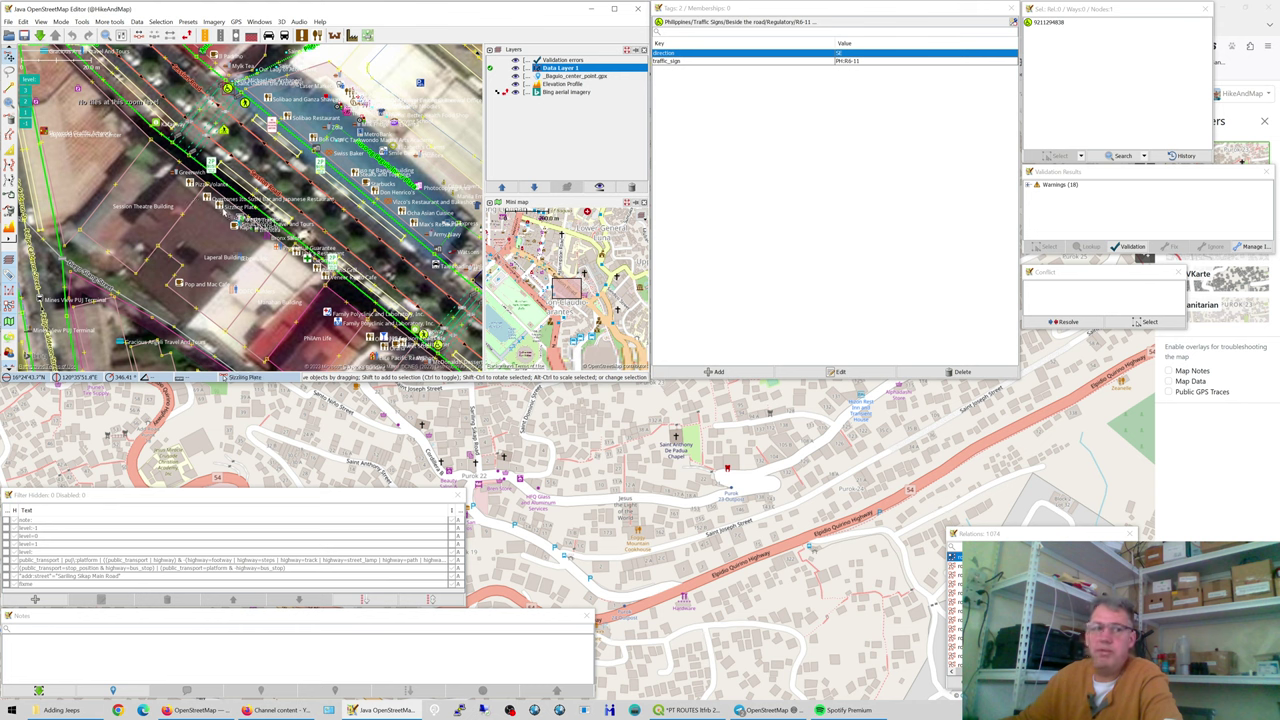
{"action": "left_click", "coordinate": [216, 203]}
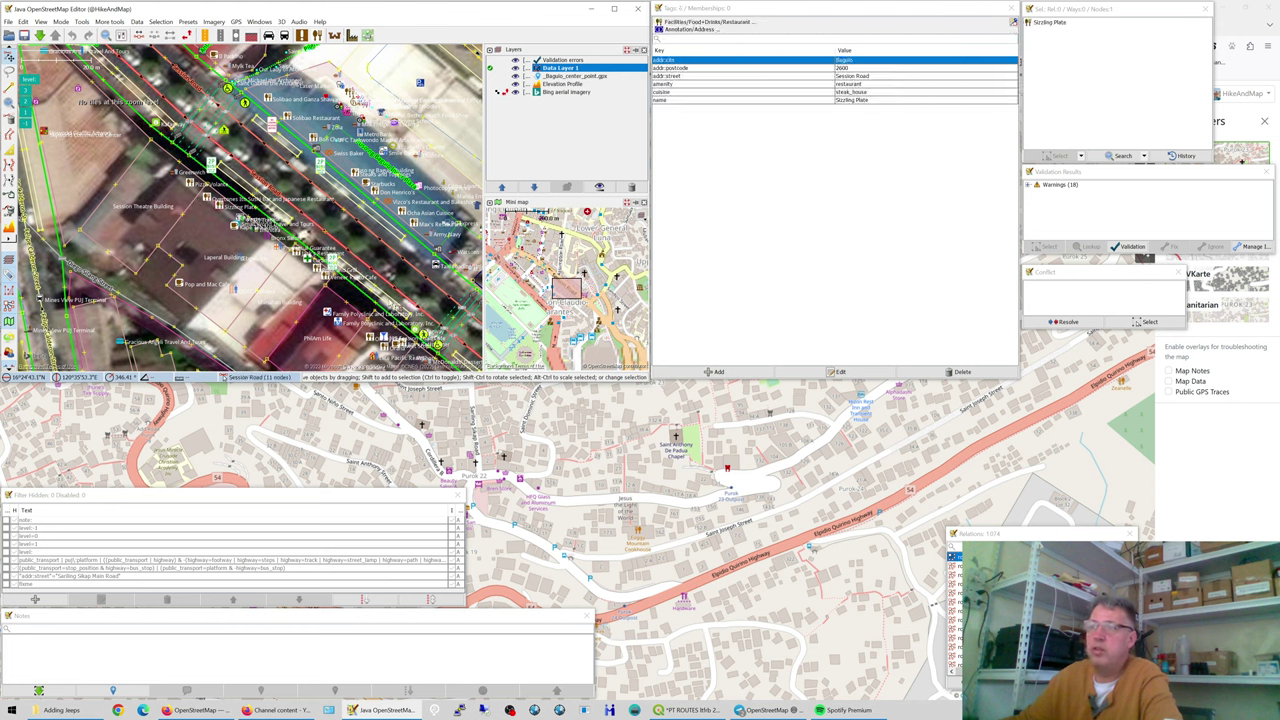
{"action": "scroll", "coordinate": [257, 170], "scroll_direction": "down", "scroll_amount": 3}
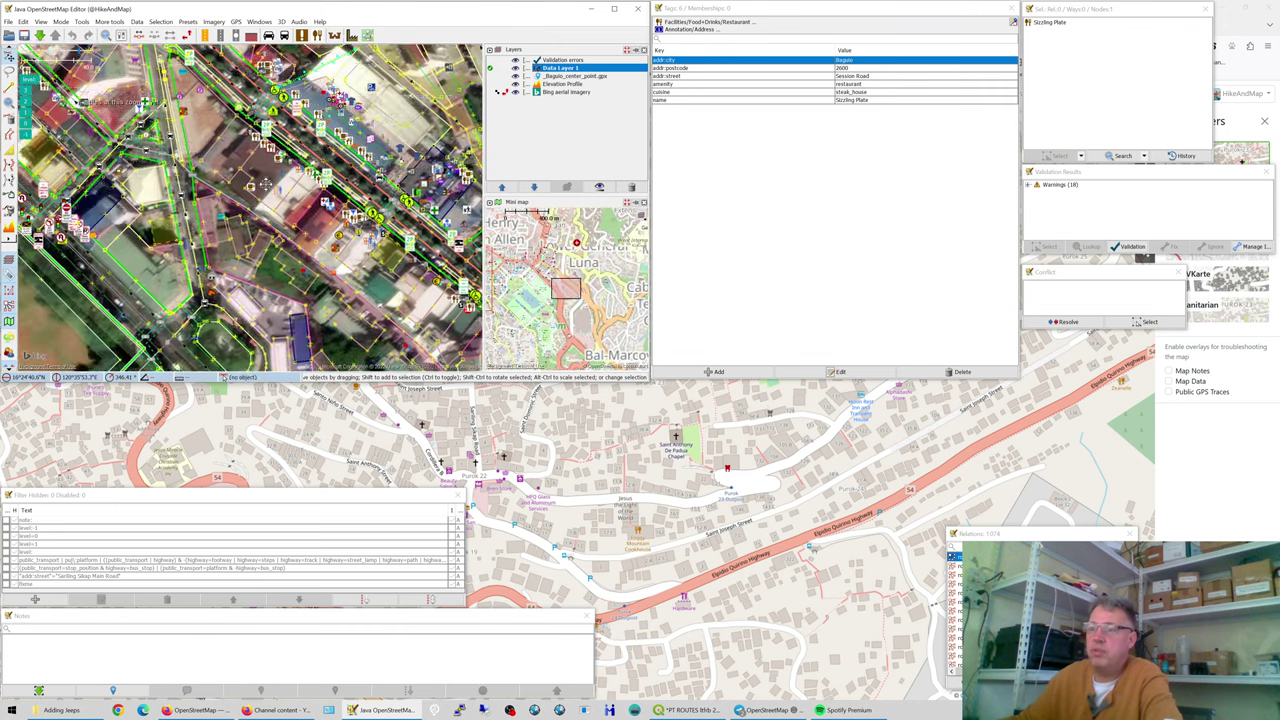
{"action": "scroll", "coordinate": [257, 170], "scroll_direction": "down", "scroll_amount": 4}
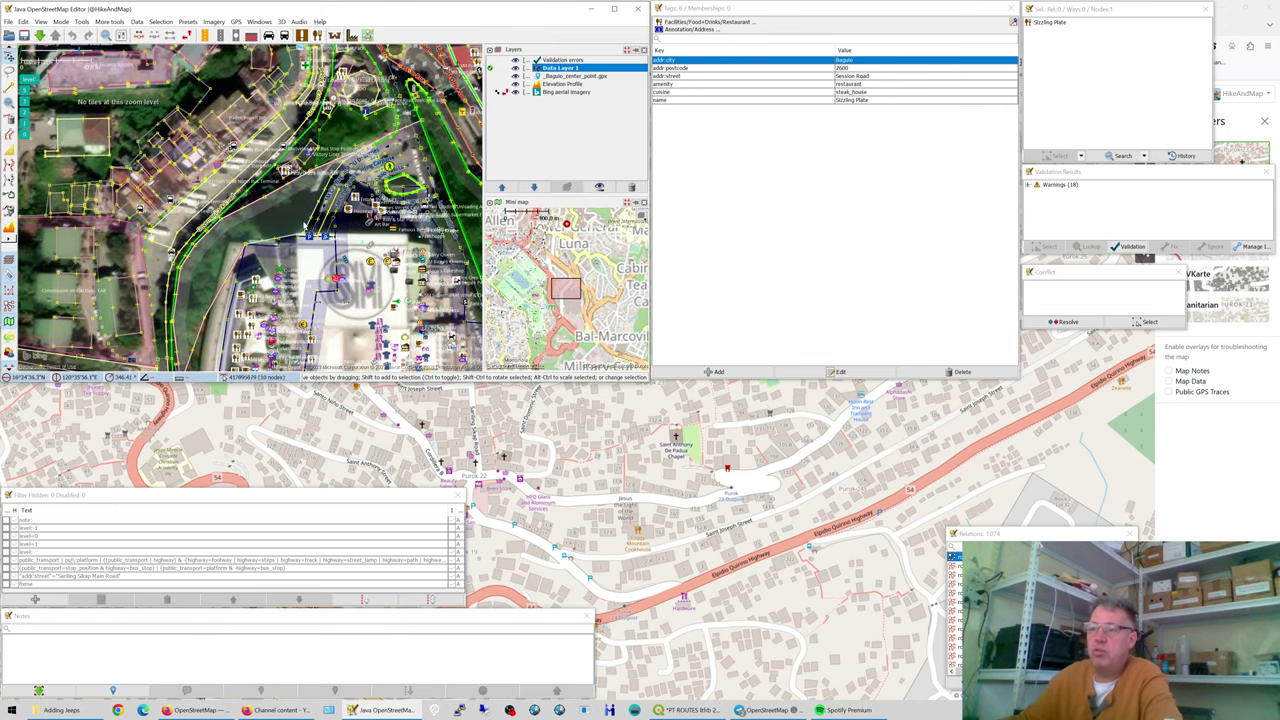
{"action": "scroll", "coordinate": [318, 253], "scroll_direction": "up", "scroll_amount": 4}
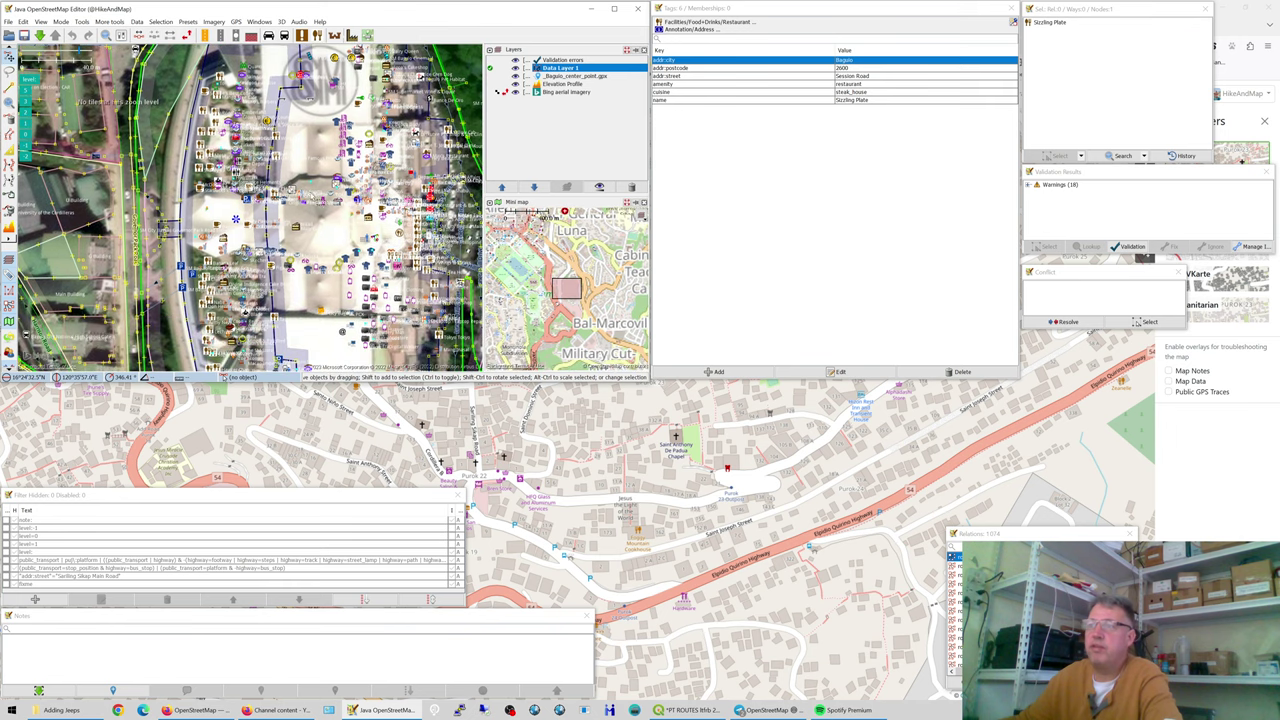
- Check the CoCo fast-food point, then highlight Harrison Road's Baguio → Bakakeng Norte / Sur membership
{"action": "left_click_drag", "start_coordinate": [270, 330], "coordinate": [320, 176]}
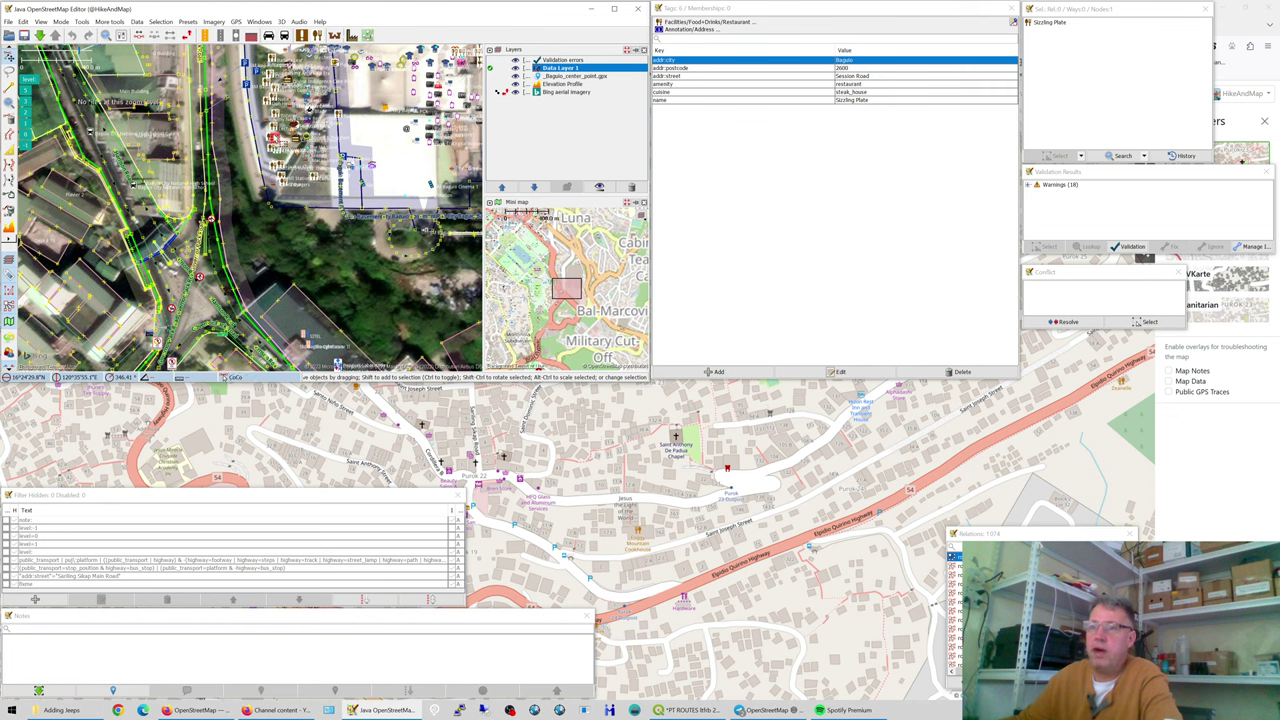
{"action": "left_click", "coordinate": [280, 142]}
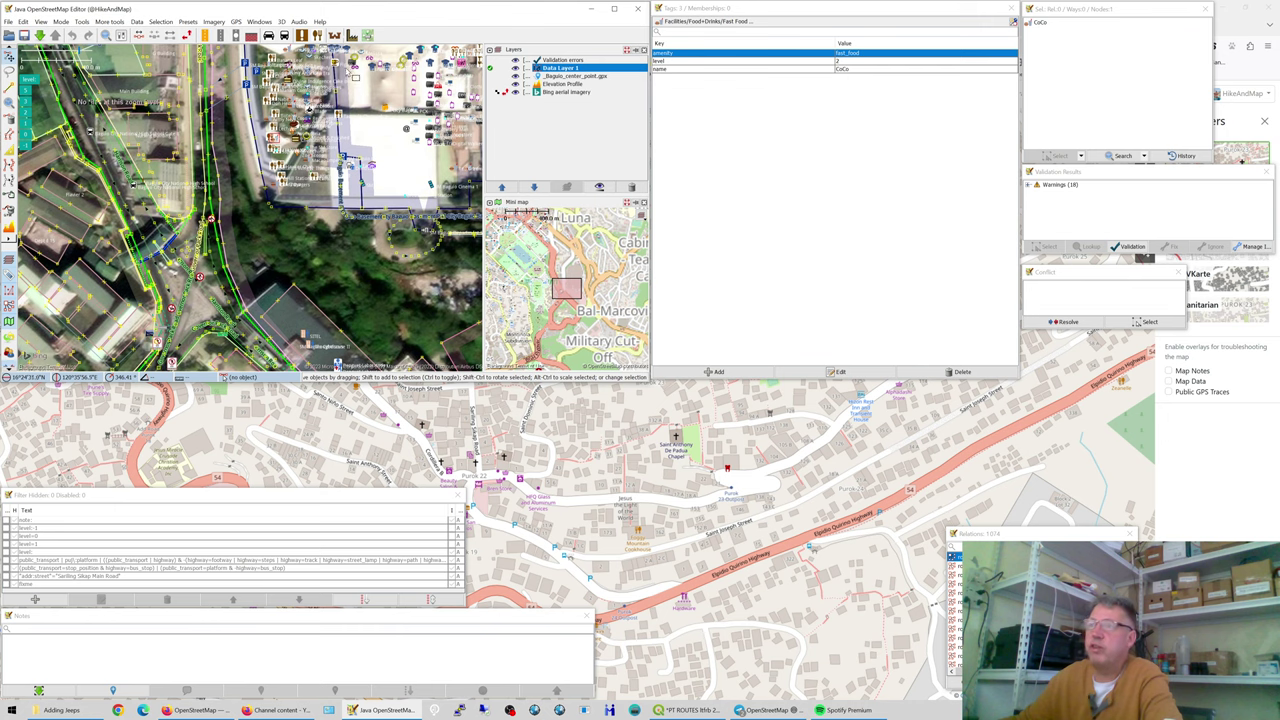
{"action": "left_click", "coordinate": [121, 182]}
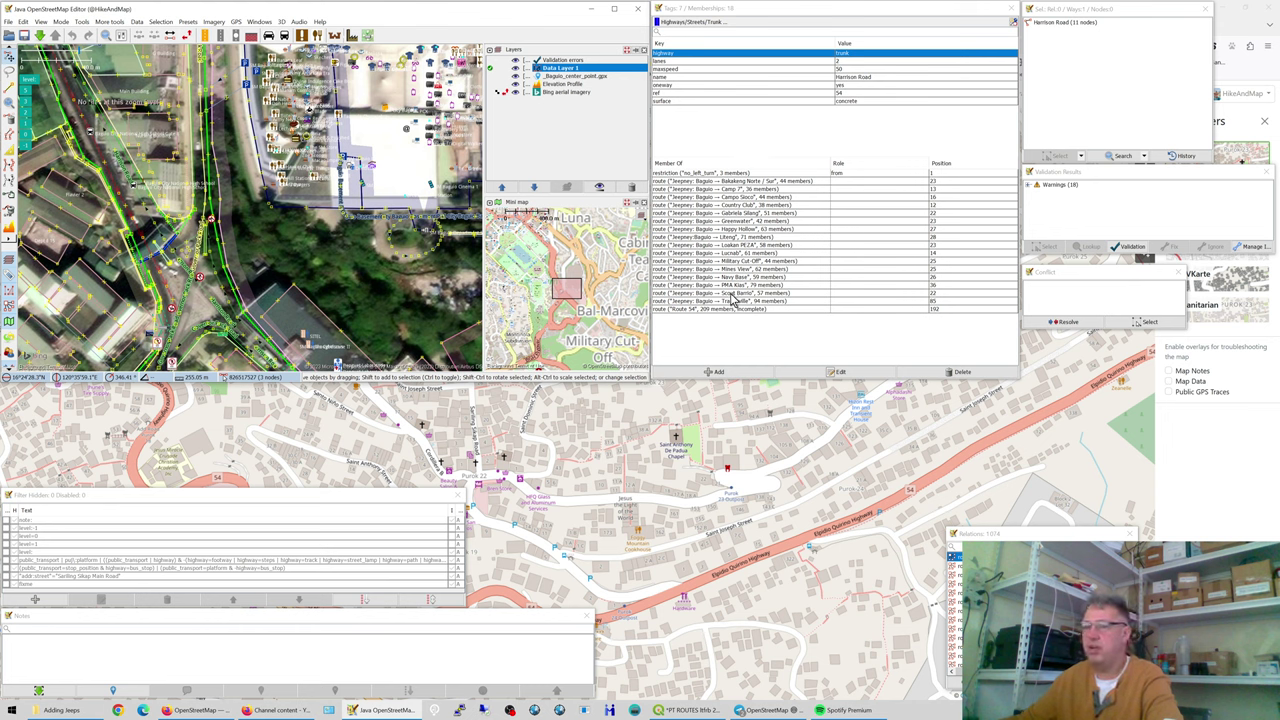
{"action": "left_click", "coordinate": [740, 183]}
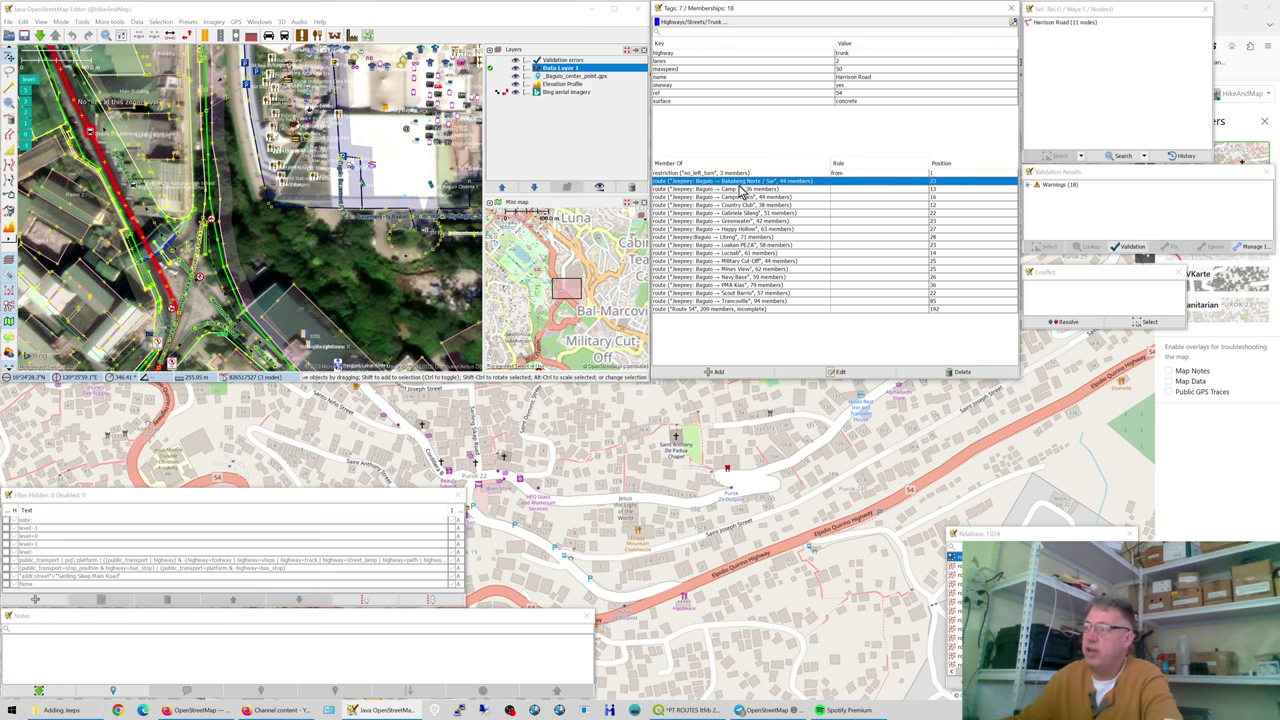
- Open the Bakakeng Norte / Sur route, then its parent route master, for editing
{"action": "double_click", "coordinate": [740, 185]}
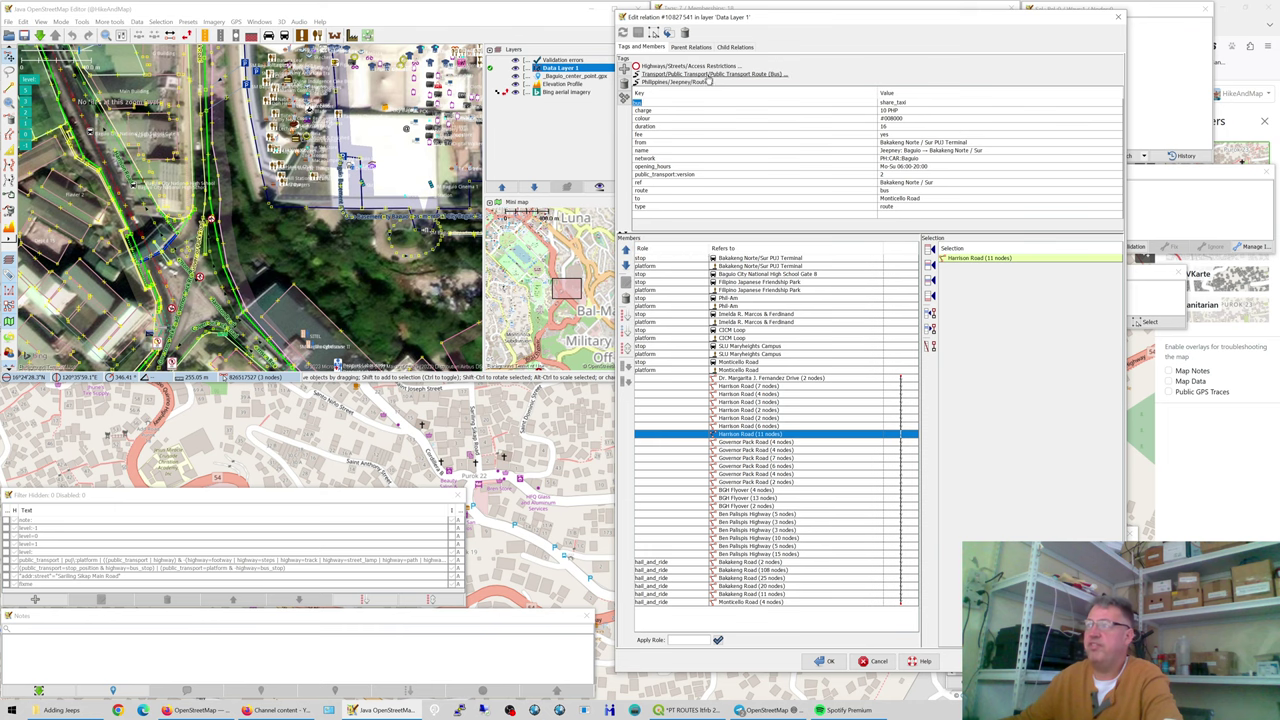
{"action": "left_click", "coordinate": [693, 47]}
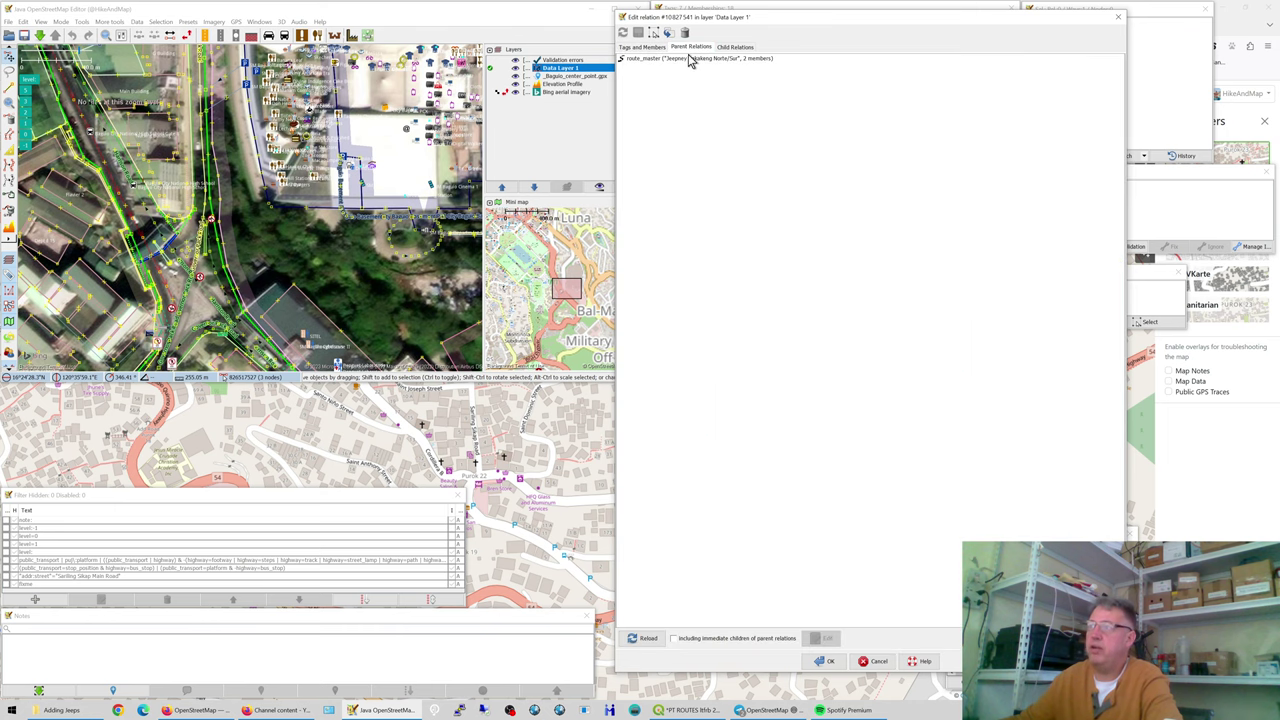
{"action": "double_click", "coordinate": [688, 63]}
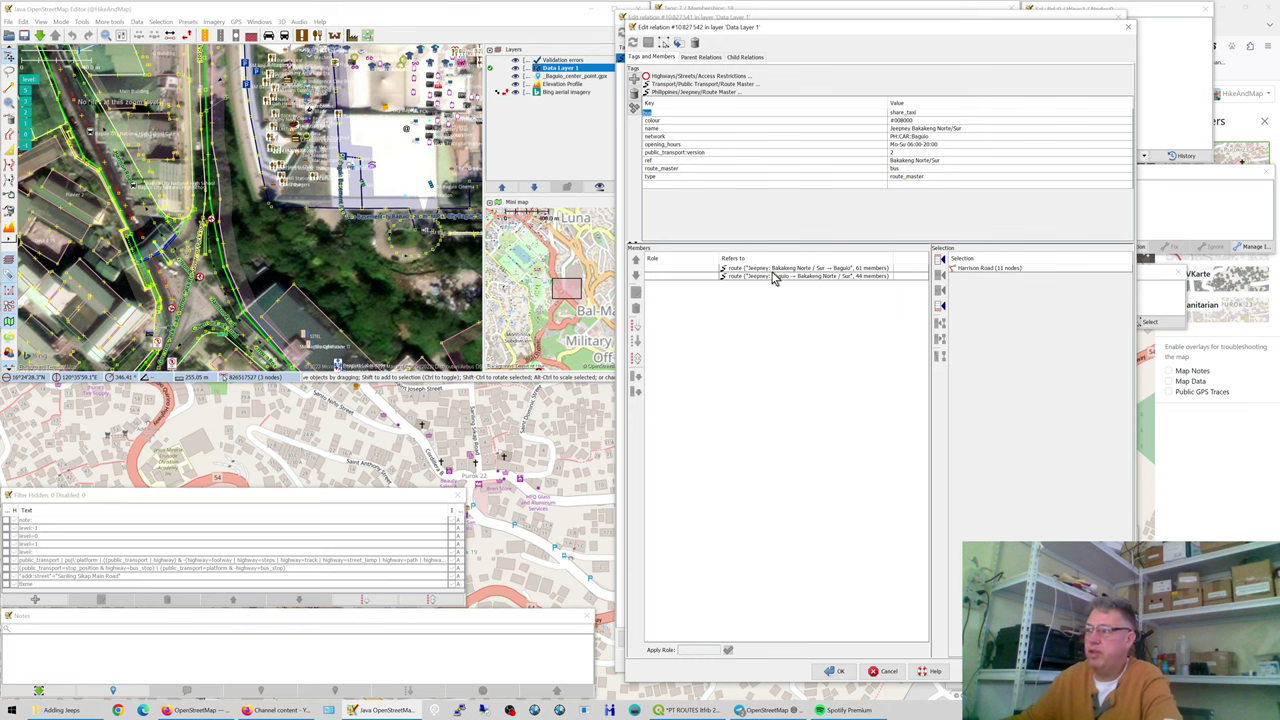
- Alternate between the two Bakakeng route variants on the map, then cancel the route master editor
{"action": "left_click", "coordinate": [776, 278]}
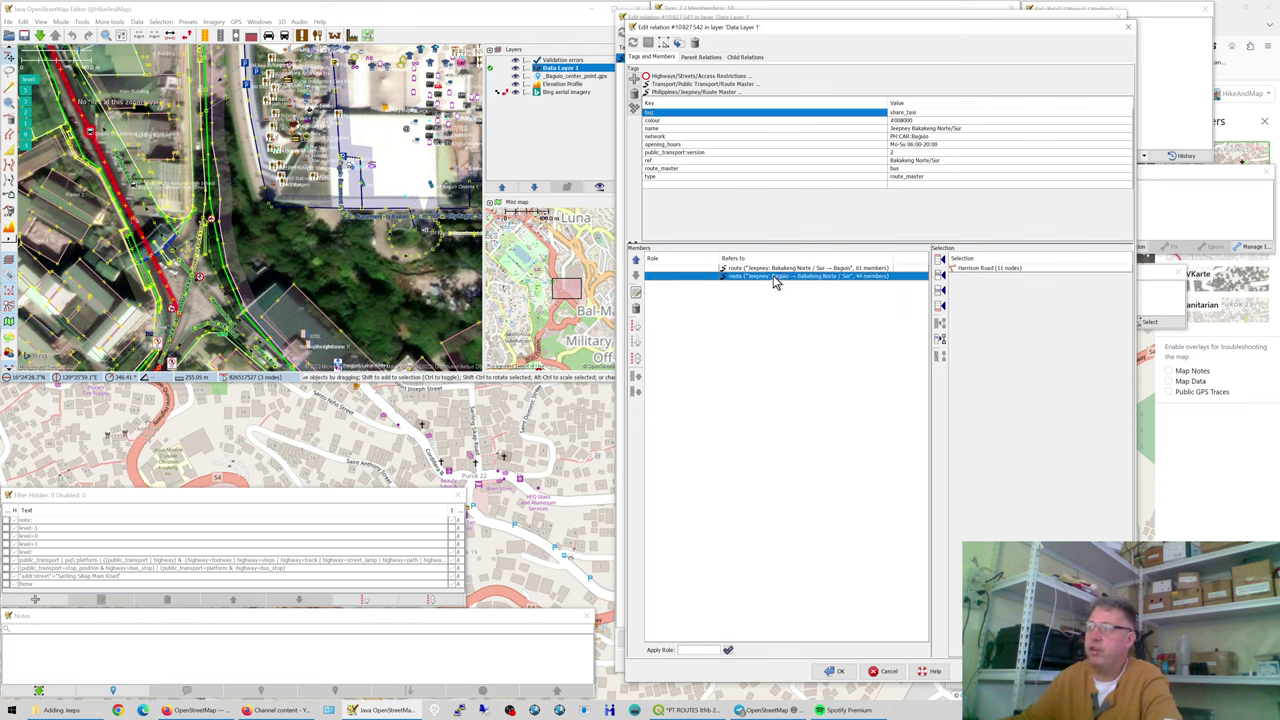
{"action": "left_click", "coordinate": [776, 269]}
{"action": "left_click", "coordinate": [776, 278]}
{"action": "left_click", "coordinate": [777, 270]}
{"action": "left_click", "coordinate": [779, 278]}
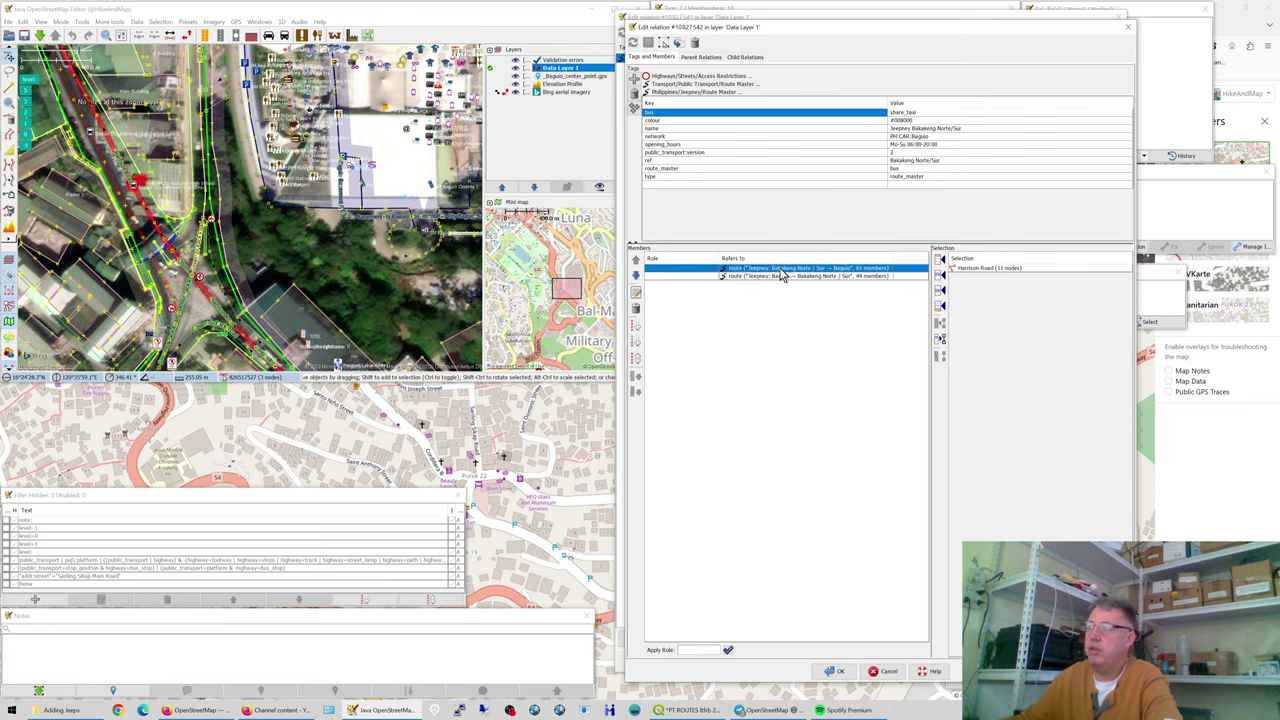
{"action": "left_click", "coordinate": [785, 279]}
{"action": "left_click", "coordinate": [785, 270]}
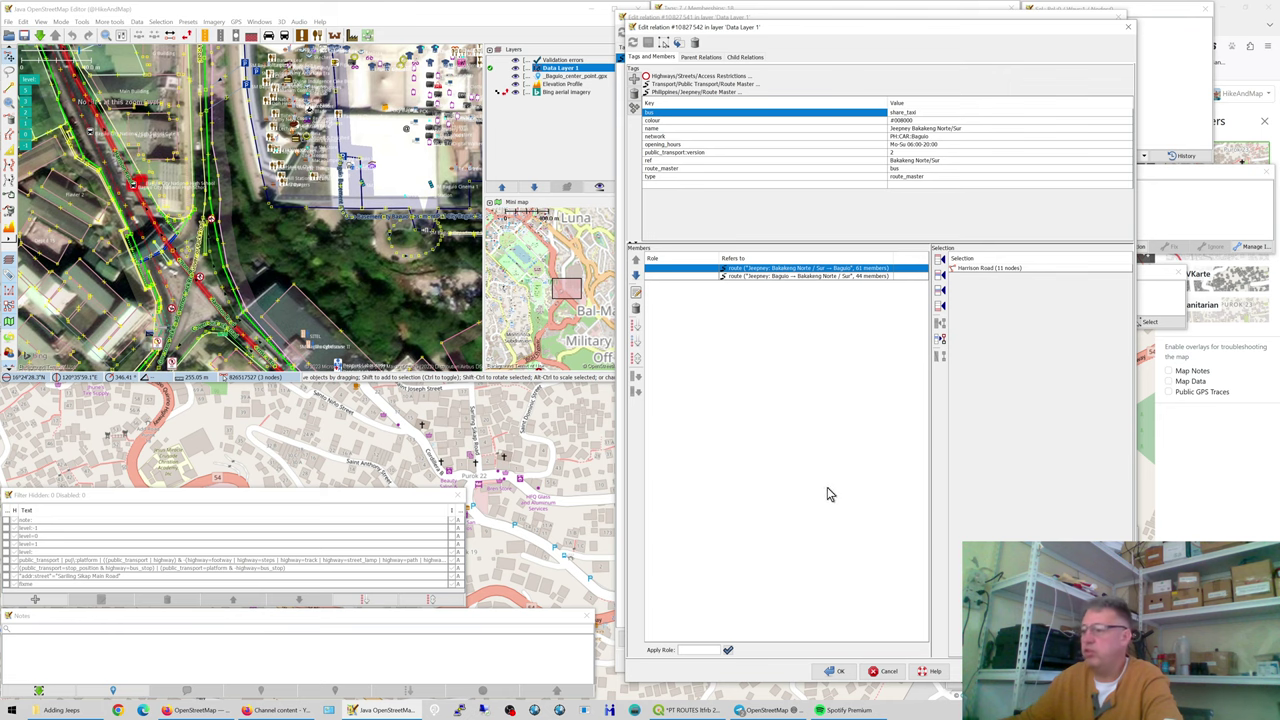
{"action": "left_click", "coordinate": [885, 670]}
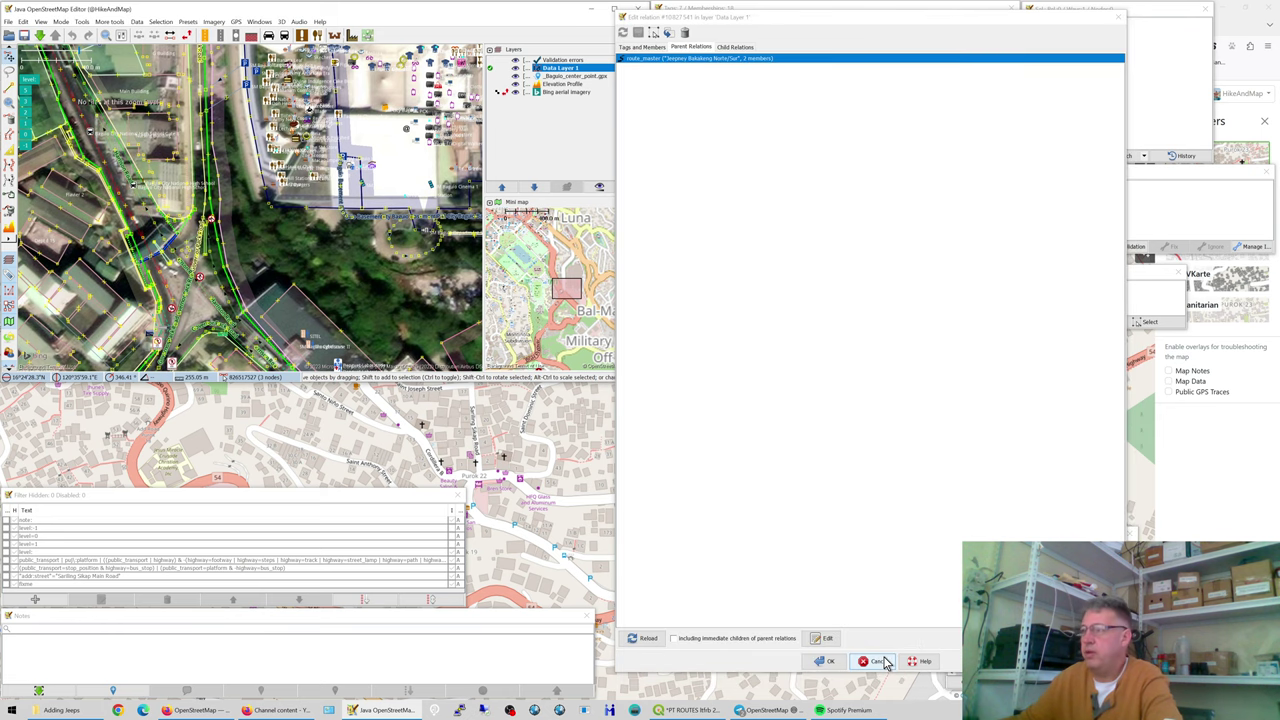
- Cancel the route relation editor and bring the browser's OpenStreetMap map to the front
{"action": "left_click", "coordinate": [876, 662]}
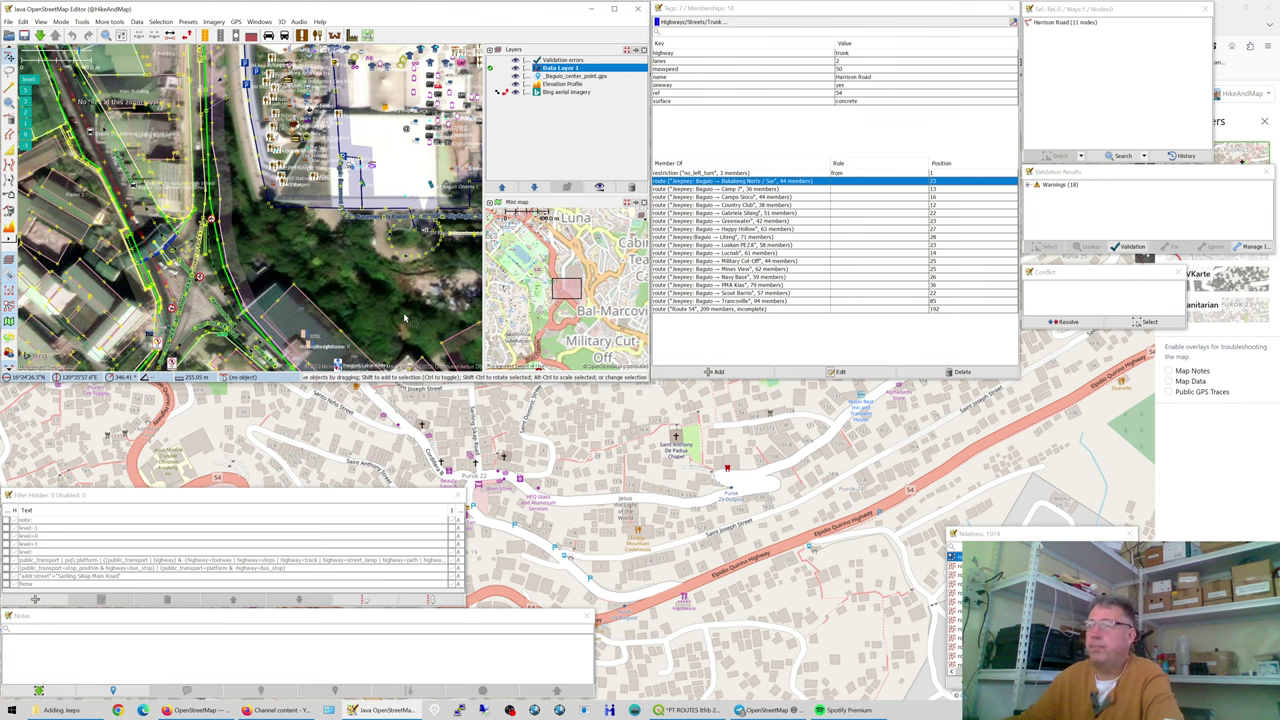
{"action": "left_click", "coordinate": [523, 448]}
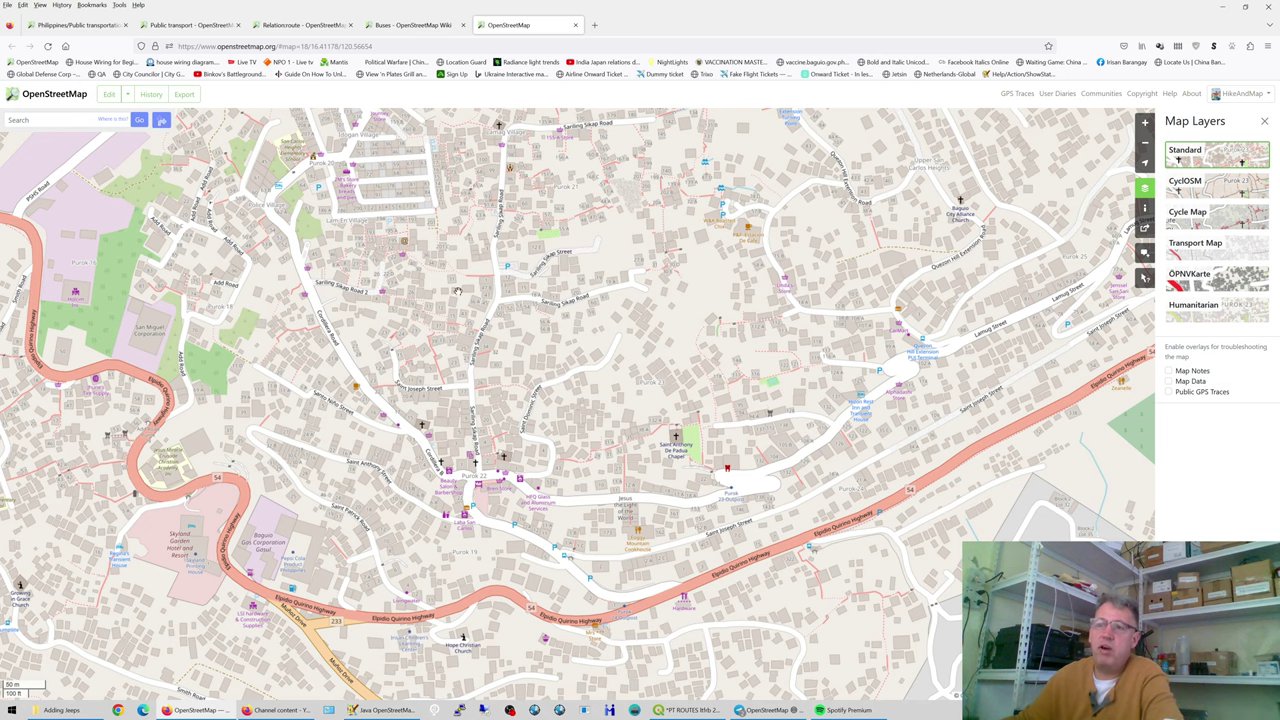
- Scroll through the Buses and Relation:route wiki pages
{"action": "left_click", "coordinate": [450, 25]}
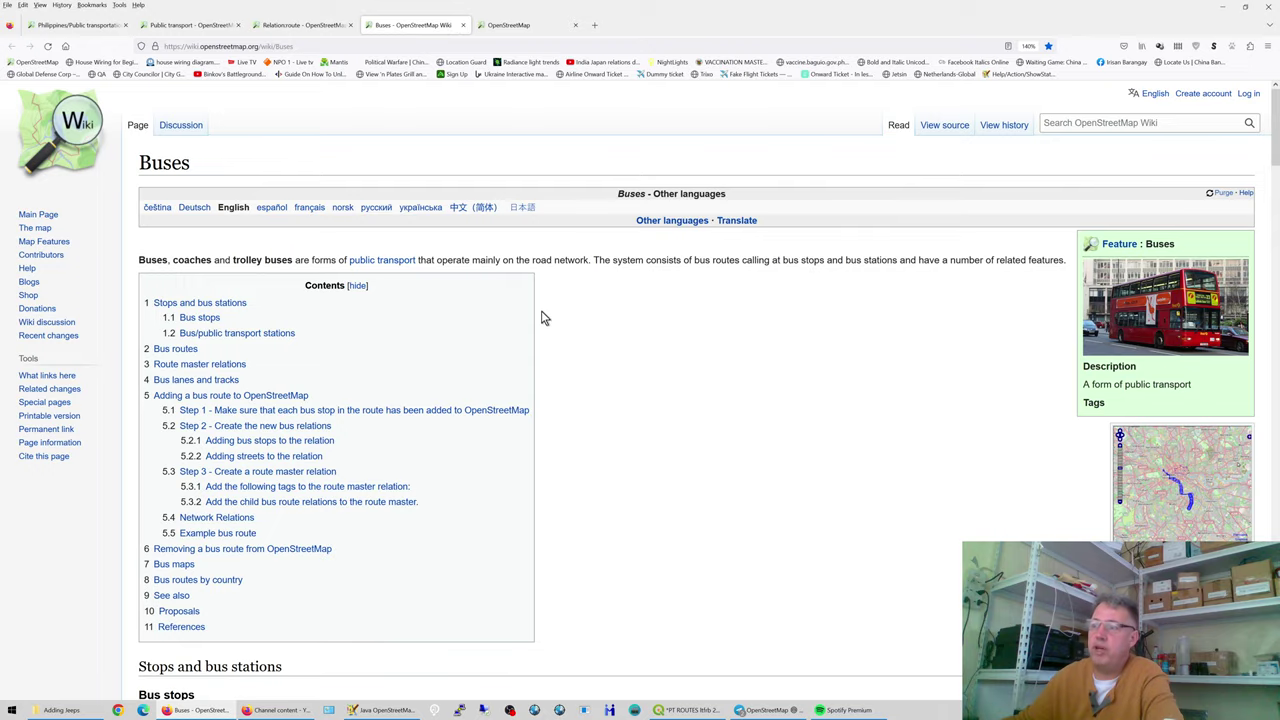
{"action": "scroll", "coordinate": [550, 313], "scroll_direction": "down", "scroll_amount": 10}
{"action": "scroll", "coordinate": [557, 313], "scroll_direction": "down", "scroll_amount": 20}
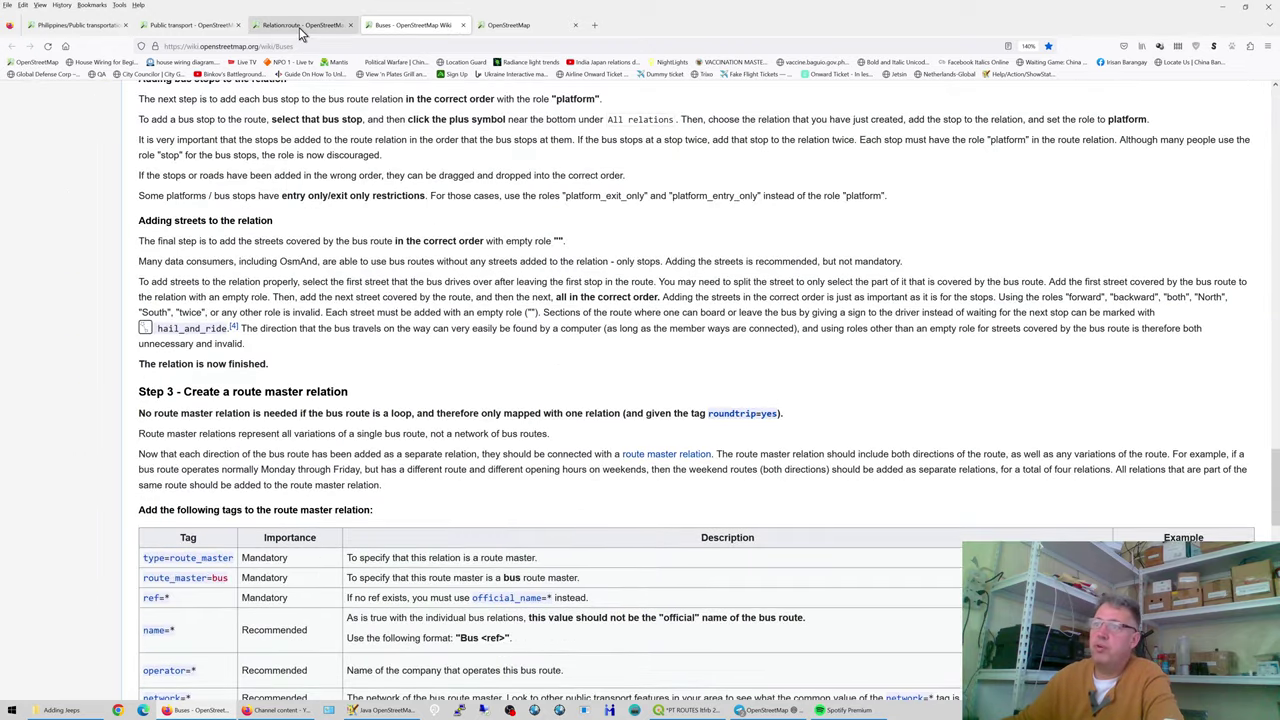
{"action": "left_click", "coordinate": [300, 25]}
{"action": "scroll", "coordinate": [486, 306], "scroll_direction": "down", "scroll_amount": 15}
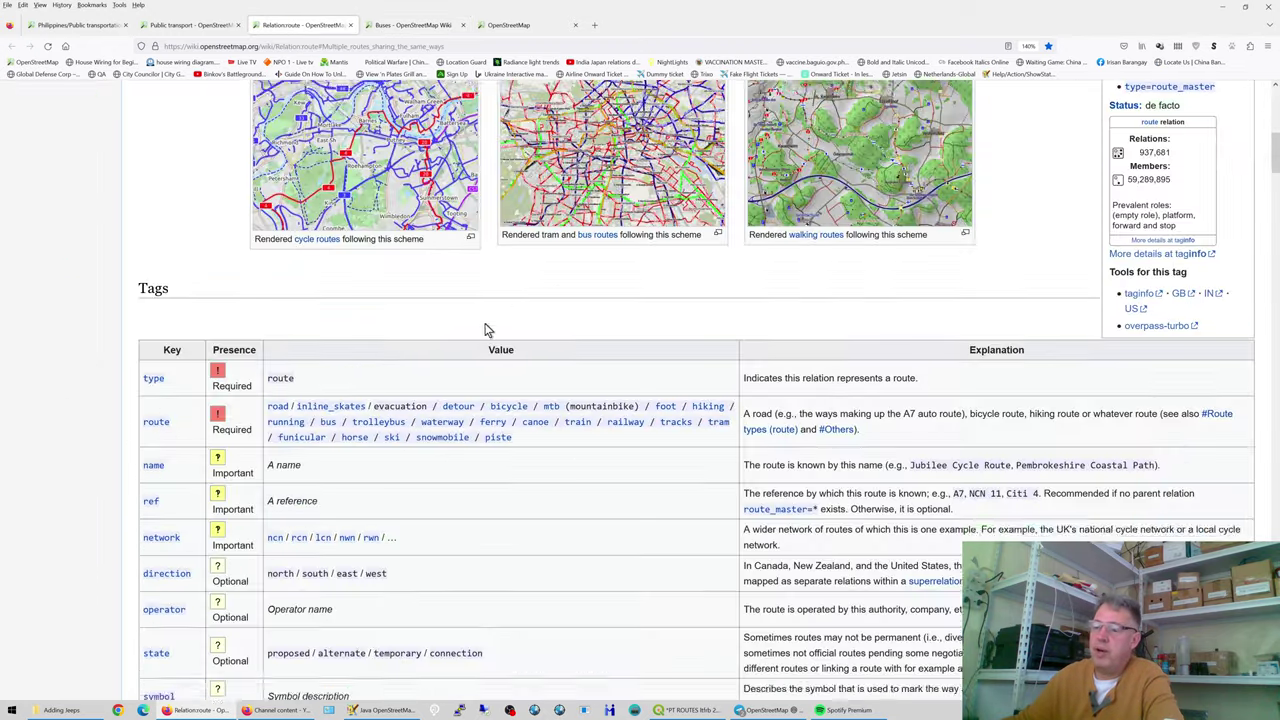
{"action": "scroll", "coordinate": [468, 345], "scroll_direction": "down", "scroll_amount": 20}
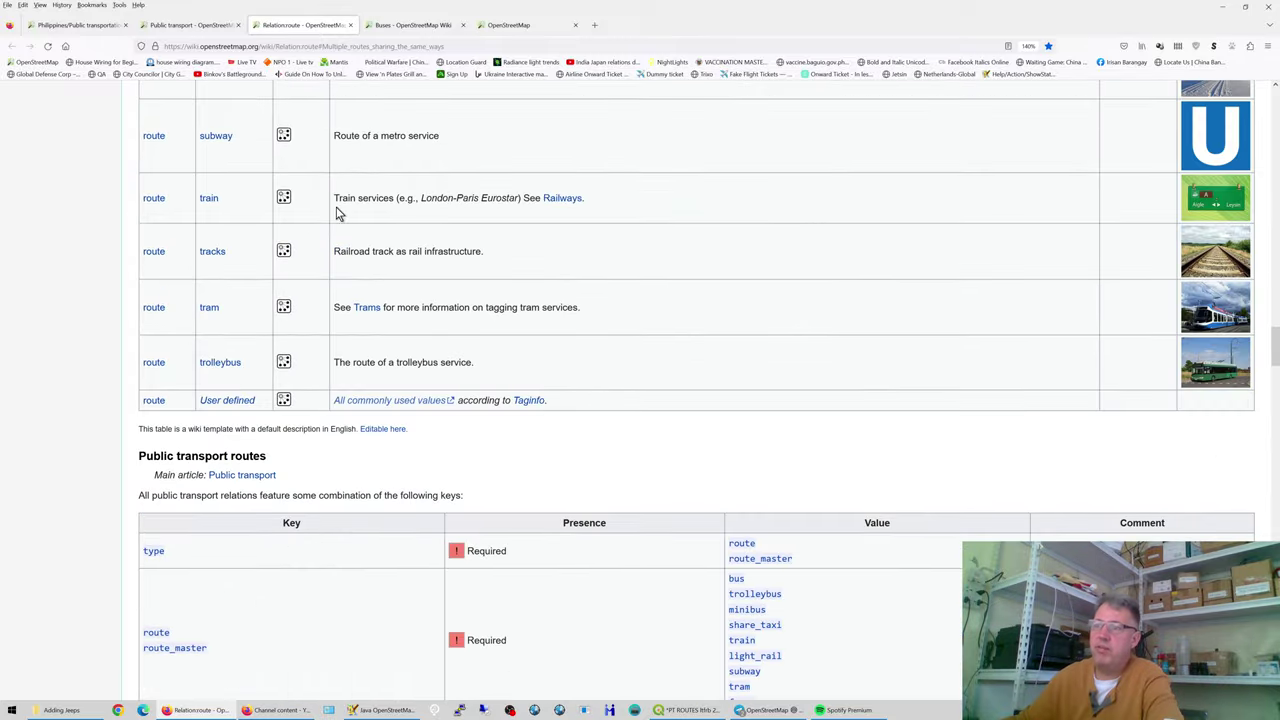
- Review the Public transport page, then settle on Philippines/Public transportation after a quick look back at Buses
{"action": "left_click", "coordinate": [176, 26]}
{"action": "scroll", "coordinate": [400, 255], "scroll_direction": "up", "scroll_amount": 10}
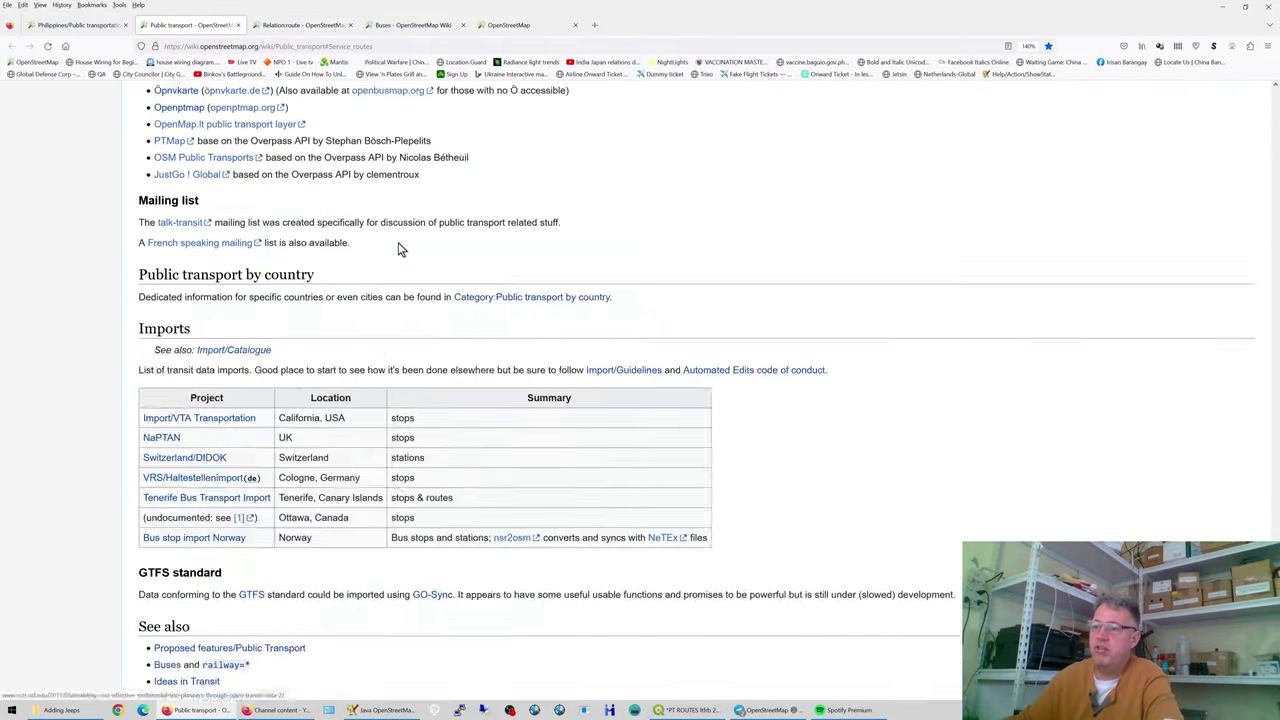
{"action": "scroll", "coordinate": [400, 250], "scroll_direction": "up", "scroll_amount": 20}
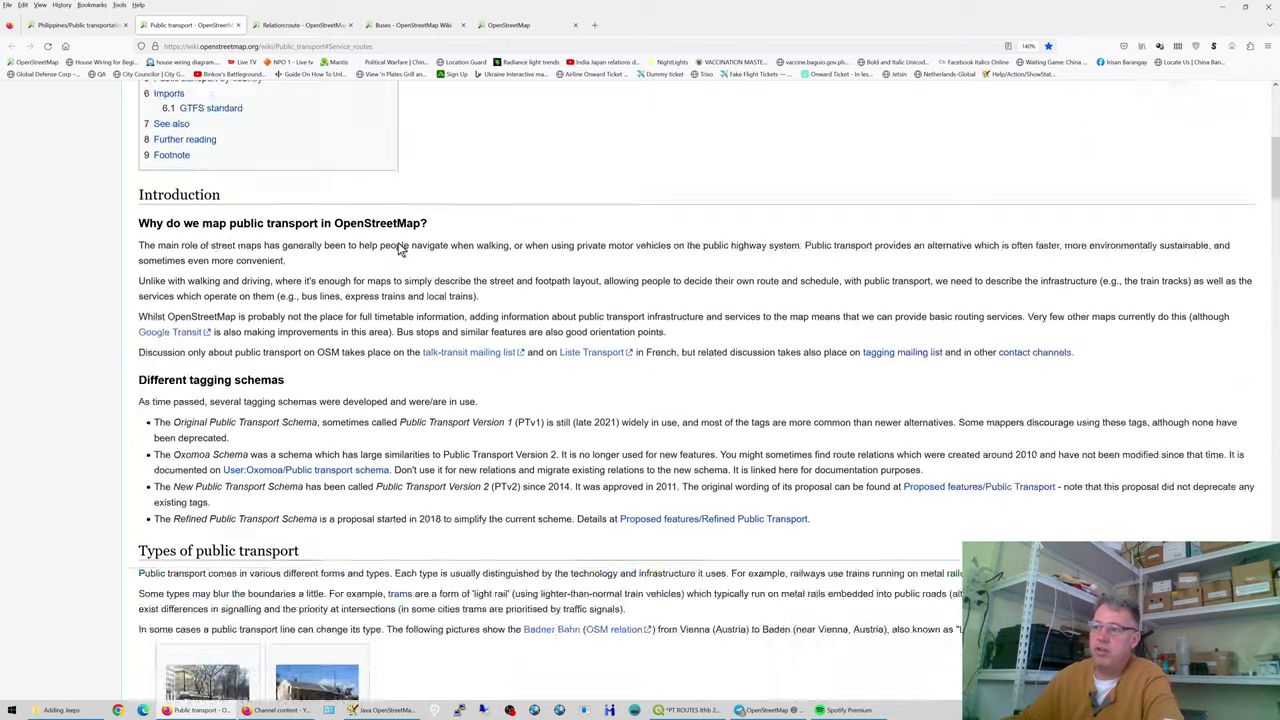
{"action": "scroll", "coordinate": [398, 249], "scroll_direction": "up", "scroll_amount": 5}
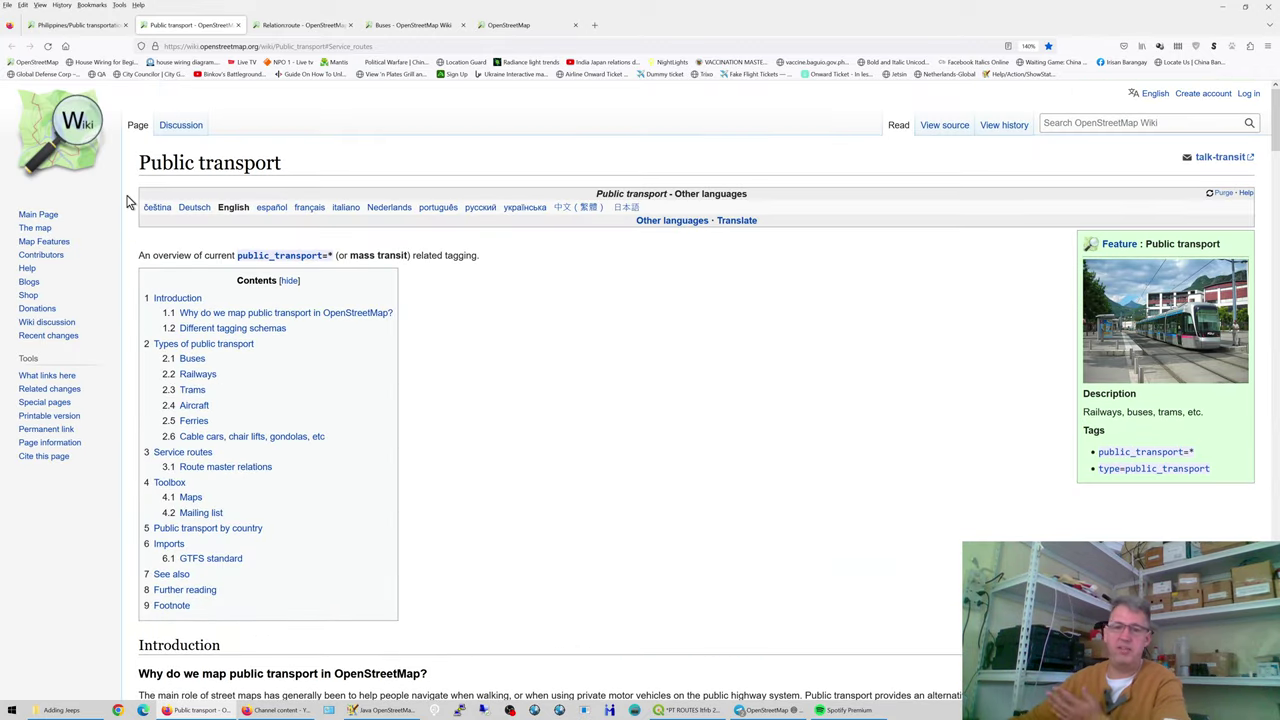
{"action": "left_click", "coordinate": [84, 28]}
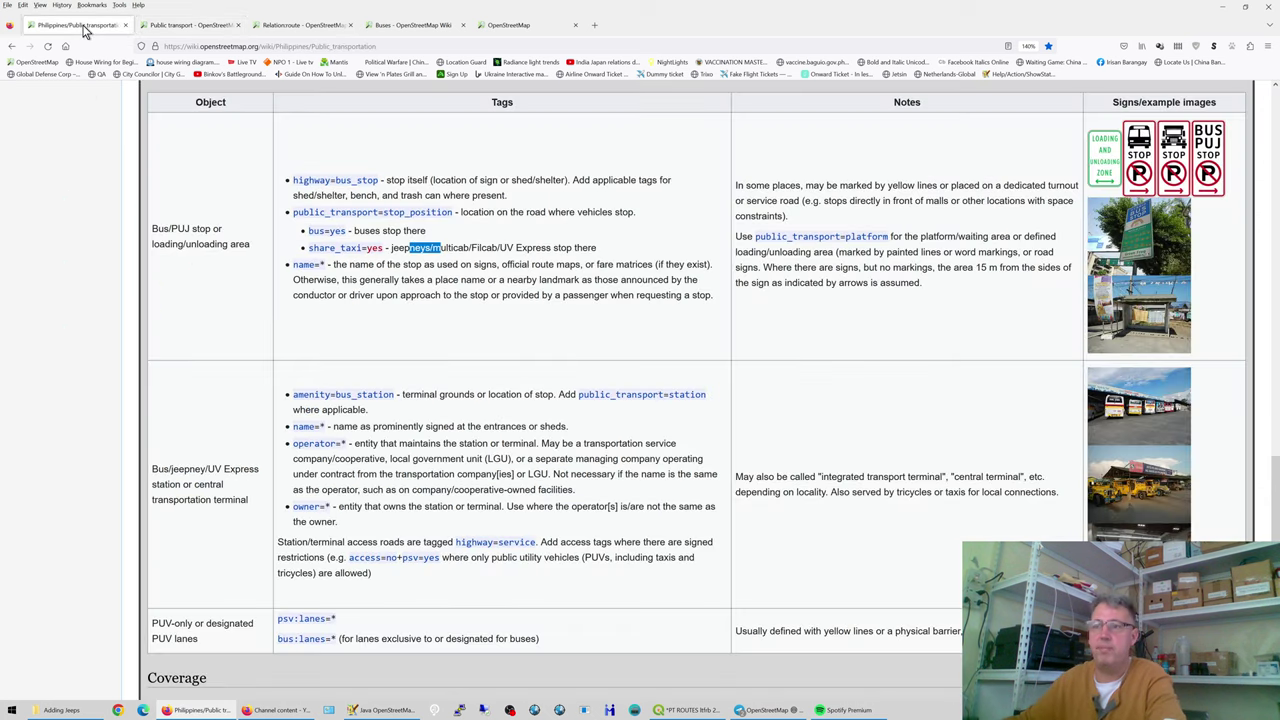
{"action": "scroll", "coordinate": [468, 220], "scroll_direction": "up", "scroll_amount": 15}
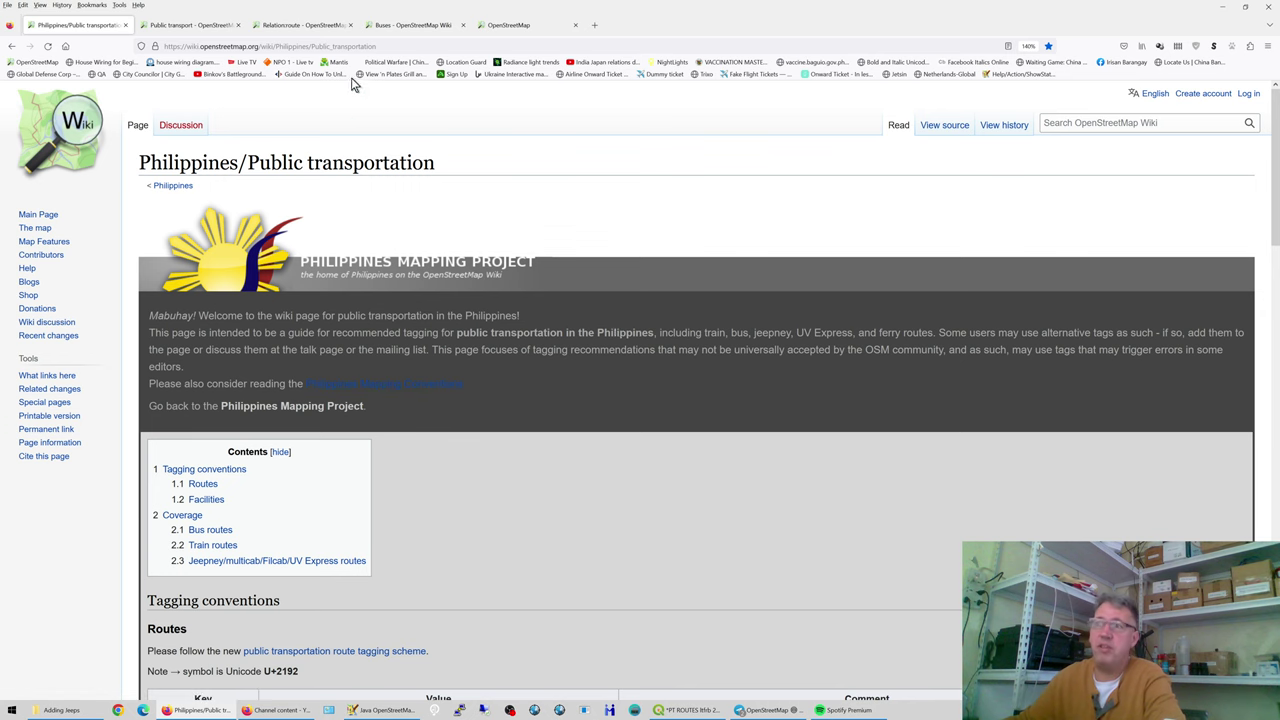
{"action": "left_click", "coordinate": [427, 25]}
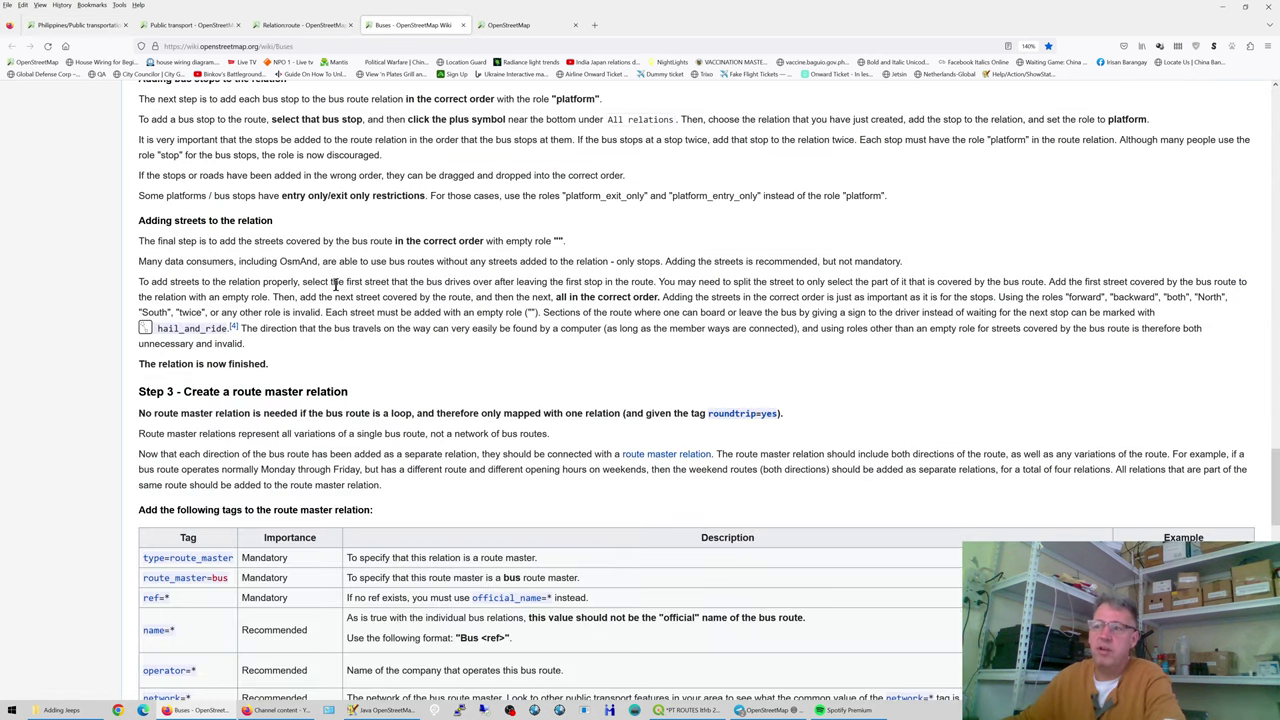
{"action": "left_click", "coordinate": [80, 25]}
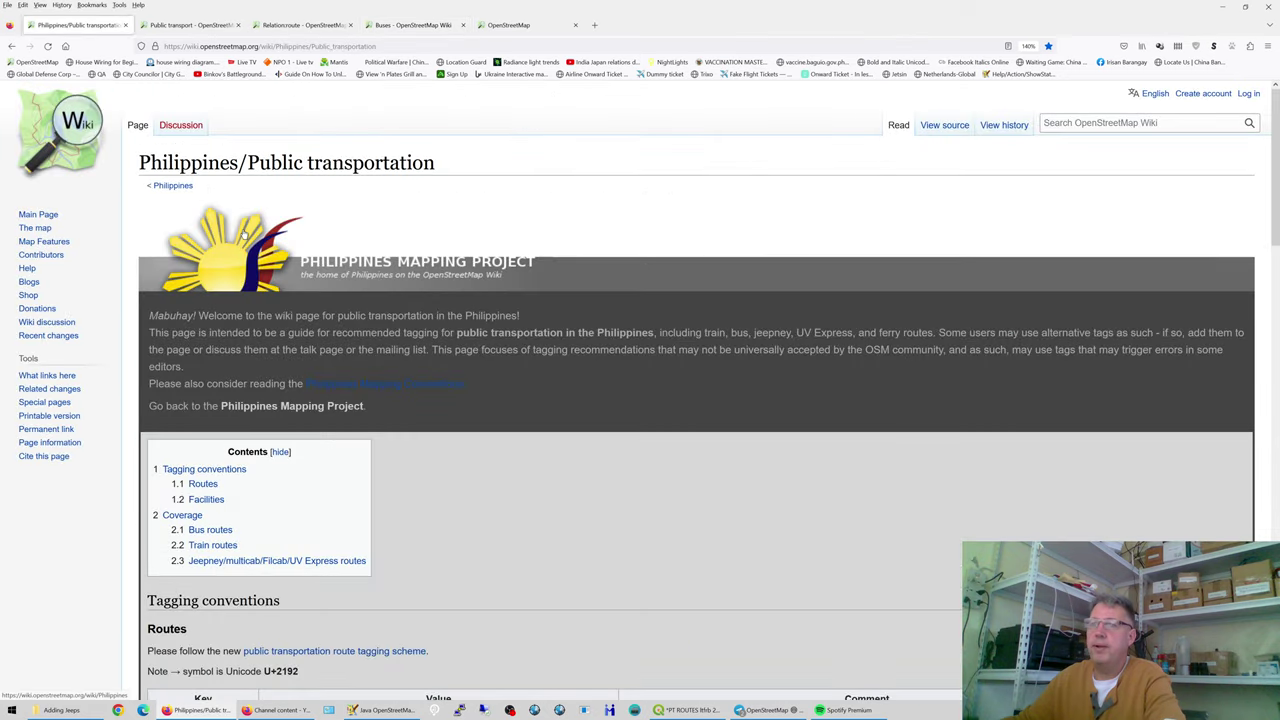
- Open the Philippines wiki page from the breadcrumb, scroll through its contents and back up
{"action": "left_click", "coordinate": [167, 189]}
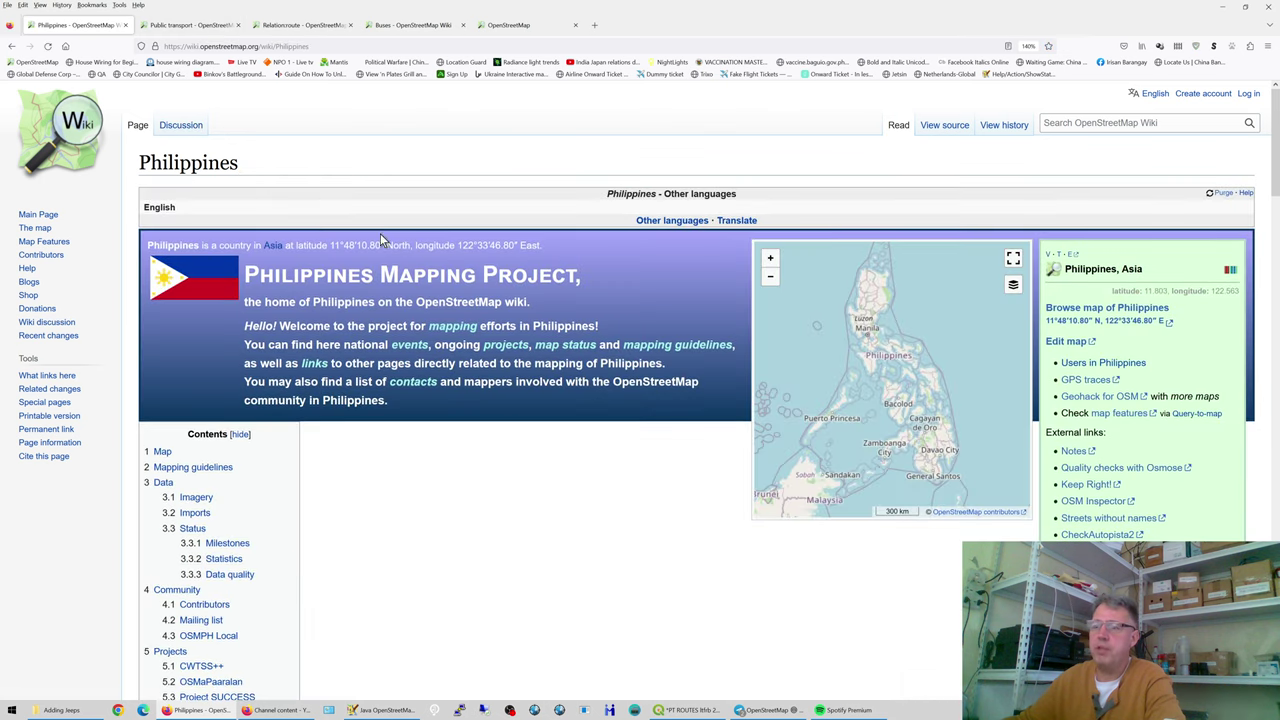
{"action": "scroll", "coordinate": [393, 382], "scroll_direction": "down", "scroll_amount": 5}
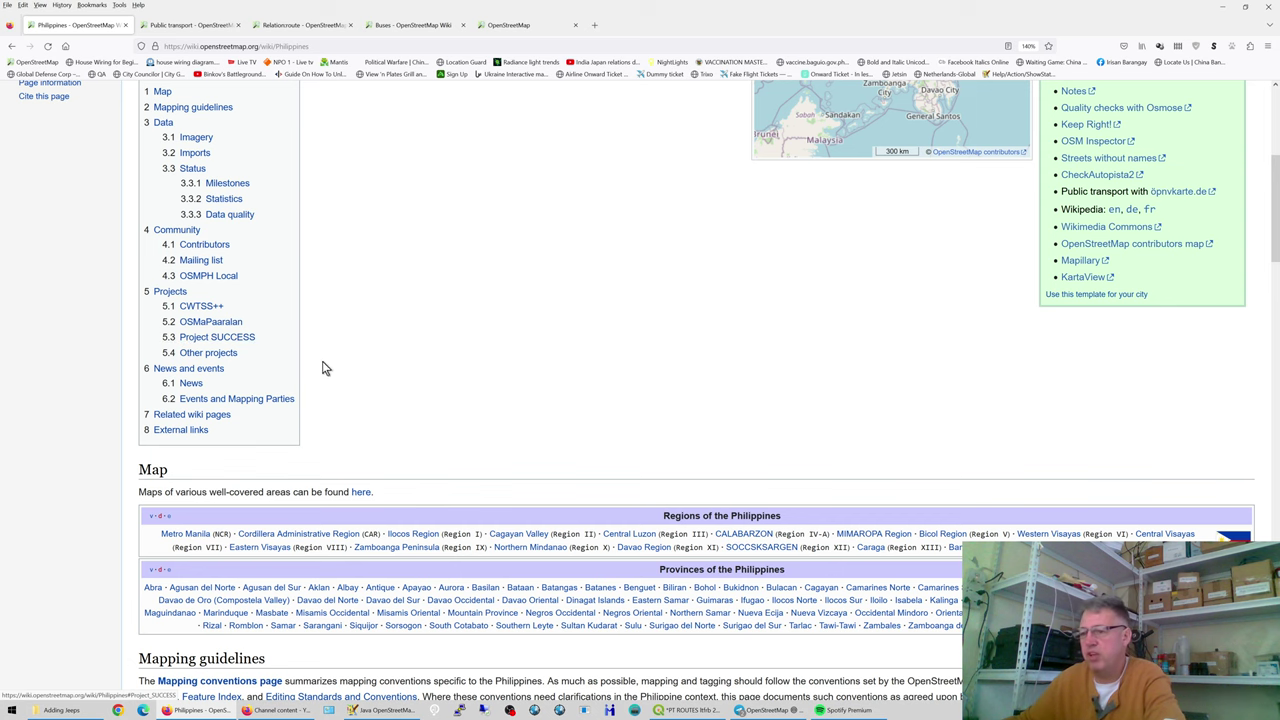
{"action": "scroll", "coordinate": [325, 385], "scroll_direction": "down", "scroll_amount": 1}
{"action": "scroll", "coordinate": [322, 389], "scroll_direction": "down", "scroll_amount": 4}
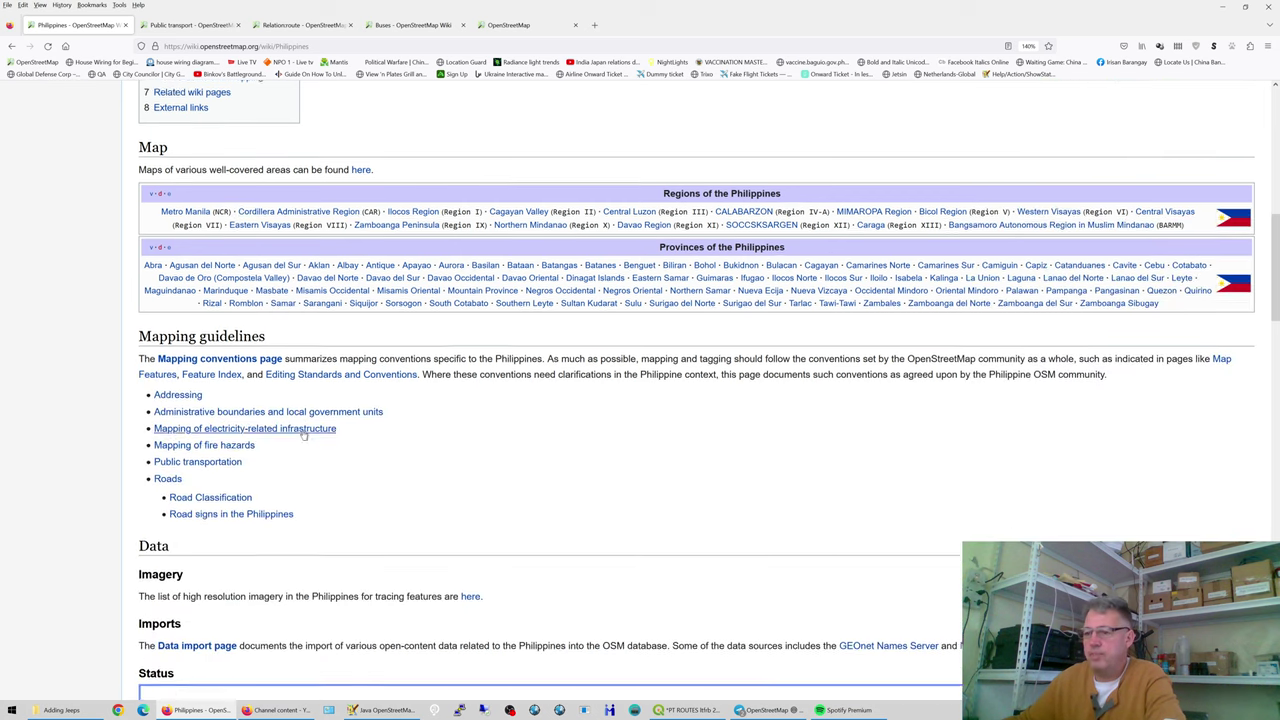
{"action": "scroll", "coordinate": [460, 300], "scroll_direction": "down", "scroll_amount": 6}
{"action": "scroll", "coordinate": [437, 366], "scroll_direction": "up", "scroll_amount": 7}
{"action": "scroll", "coordinate": [430, 370], "scroll_direction": "up", "scroll_amount": 10}
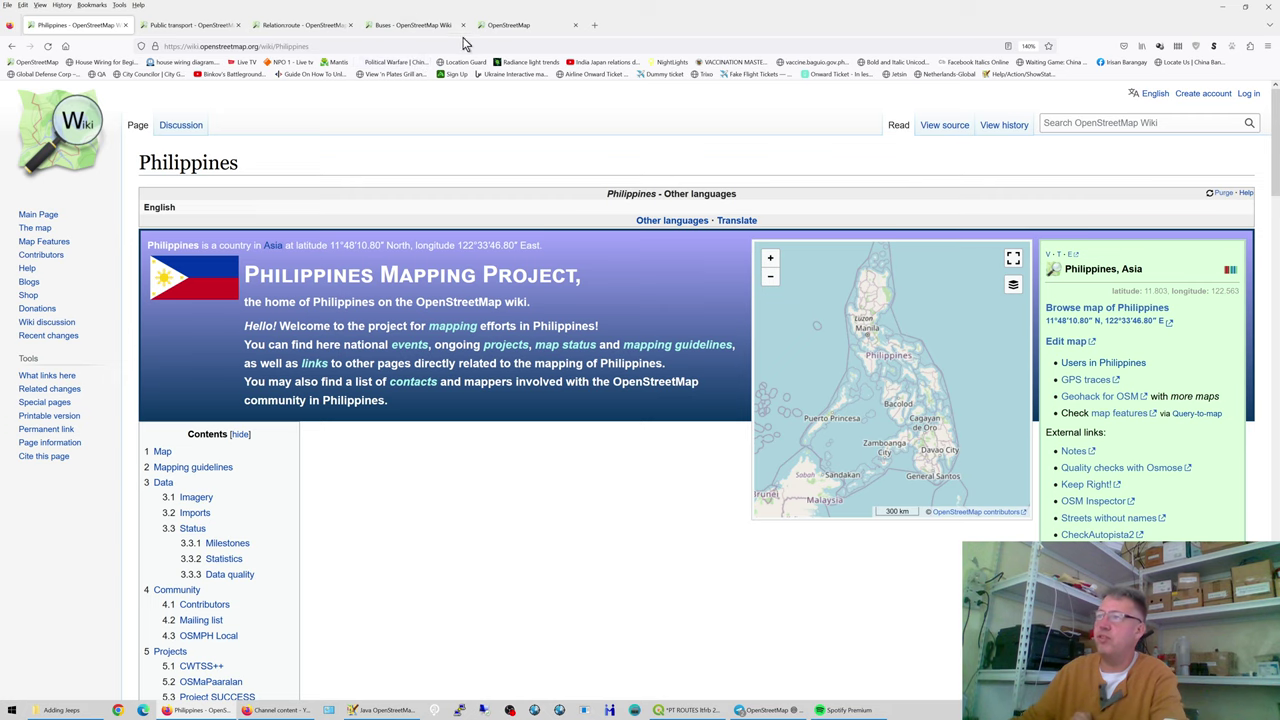
- Return to the OpenStreetMap map tab and open the username account dropdown
{"action": "left_click", "coordinate": [512, 28]}
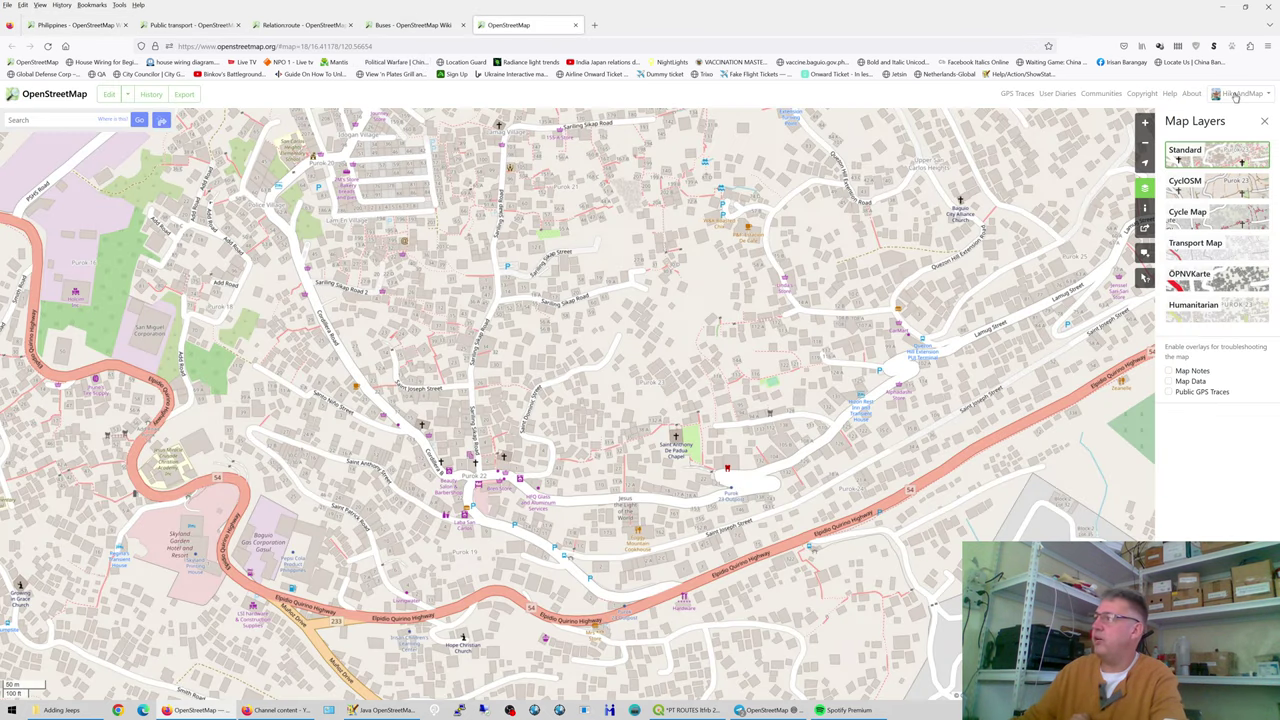
{"action": "left_click", "coordinate": [1236, 96]}
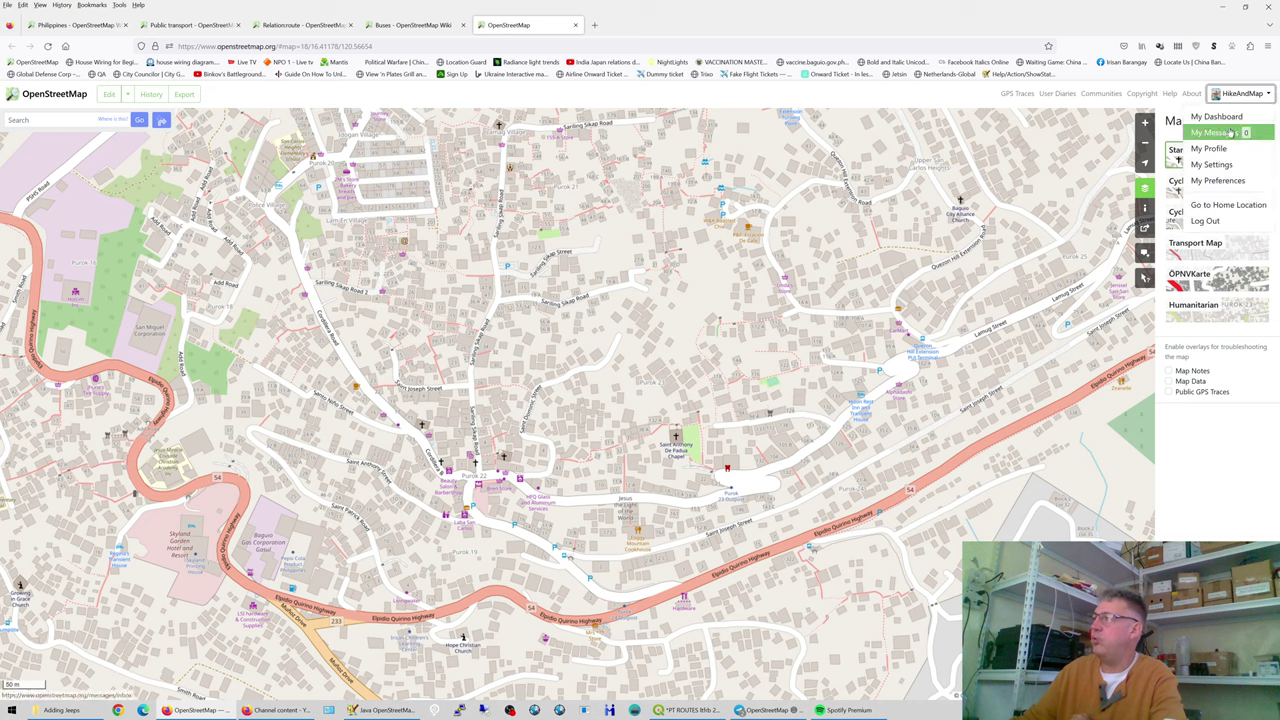